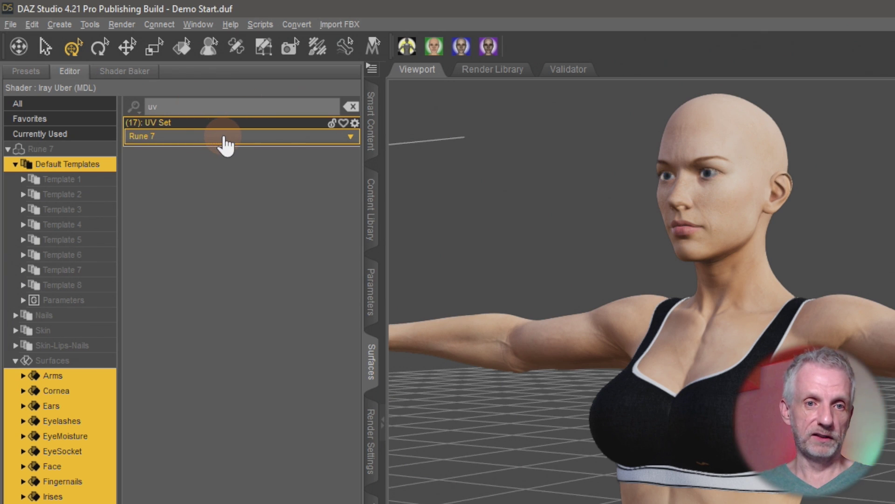
# Preview the figure on the Base Female UV set to inspect the mismatched textures, then return to Rune 7
pyautogui.click(225, 138)
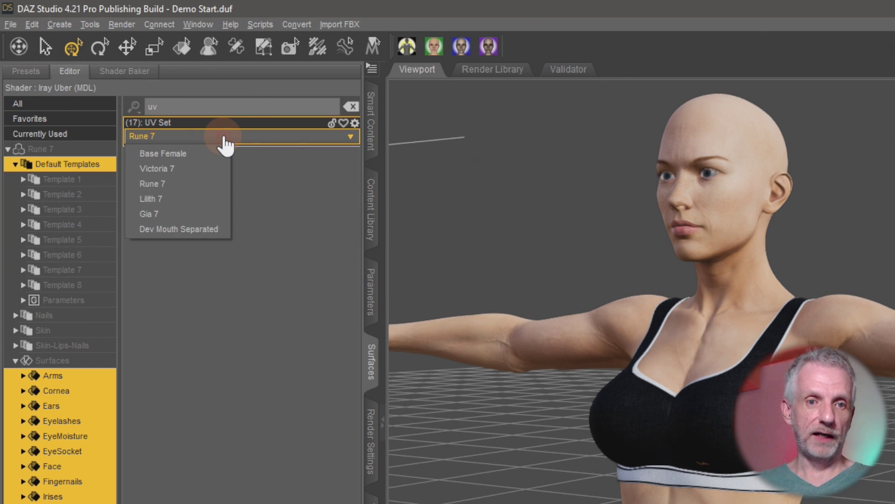
pyautogui.click(197, 153)
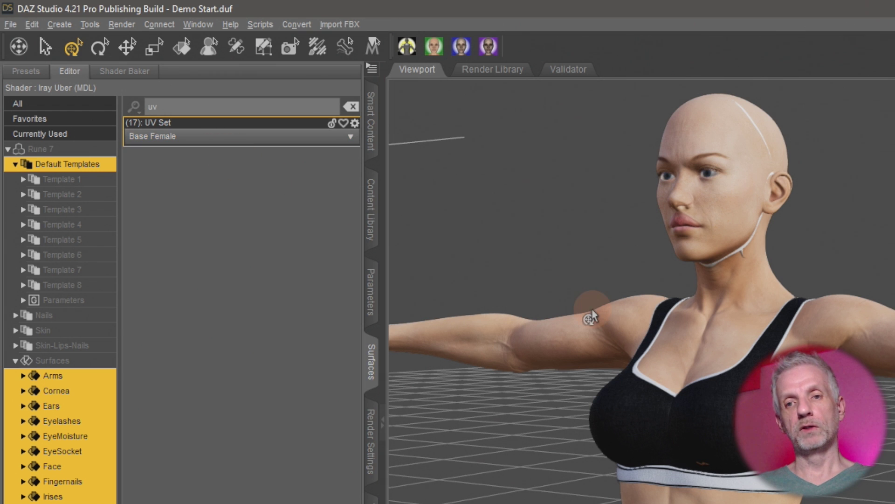
pyautogui.keyDown('alt'); pyautogui.moveTo(583, 261); pyautogui.dragTo(722, 334); pyautogui.keyUp('alt')
pyautogui.click(245, 150)
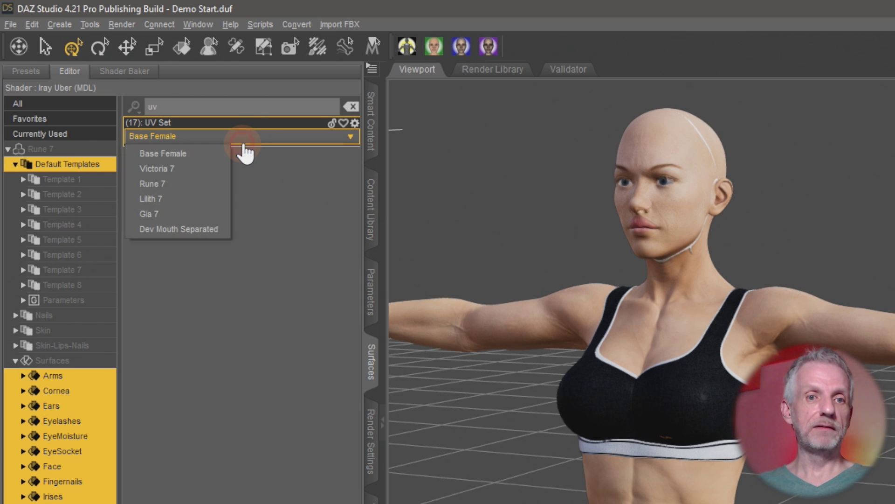
pyautogui.click(203, 184)
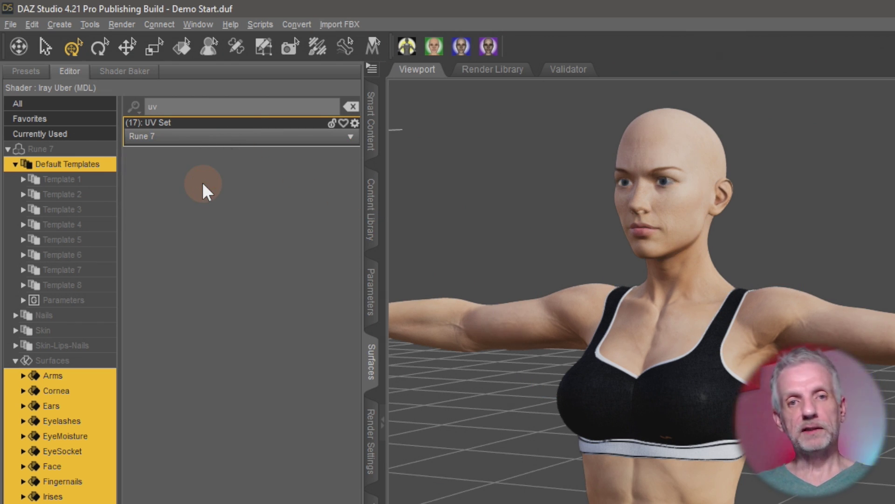
pyautogui.click(651, 373)
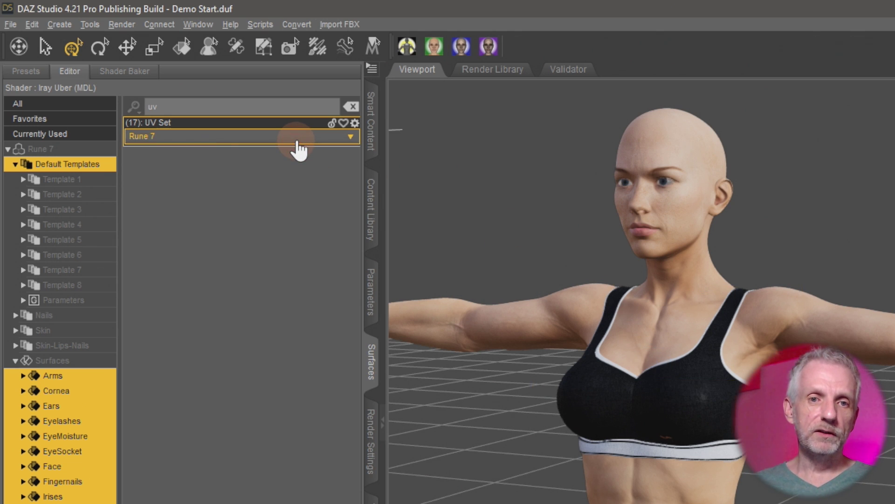
pyautogui.click(297, 138)
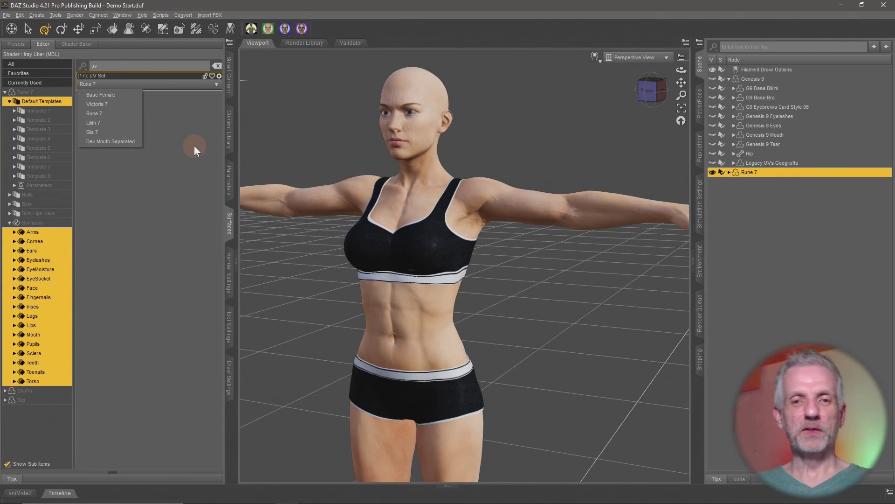
pyautogui.click(183, 191)
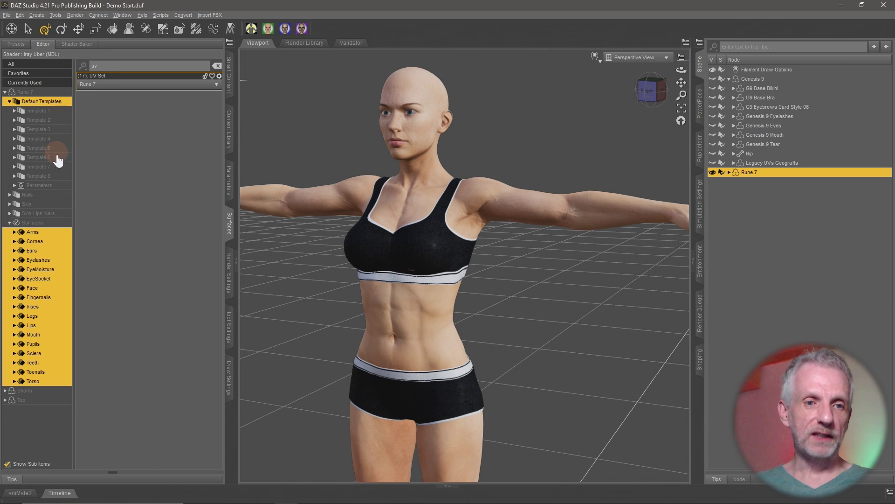
# Reopen the Surfaces group and expand its Default Templates
pyautogui.click(10, 102)
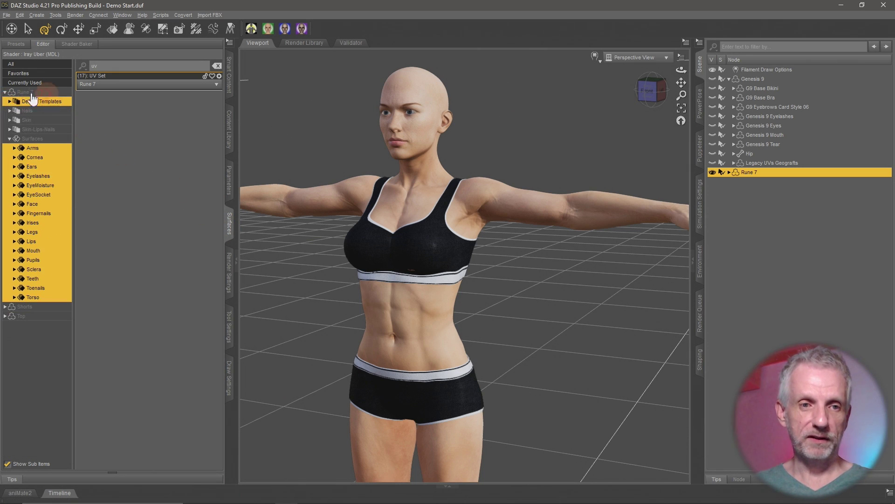
pyautogui.click(17, 138)
pyautogui.click(9, 139)
pyautogui.doubleClick(64, 142)
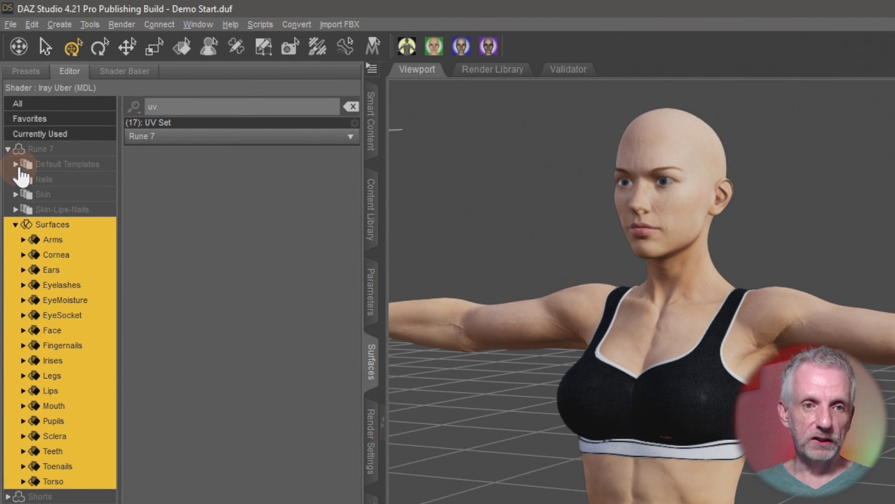
pyautogui.click(16, 165)
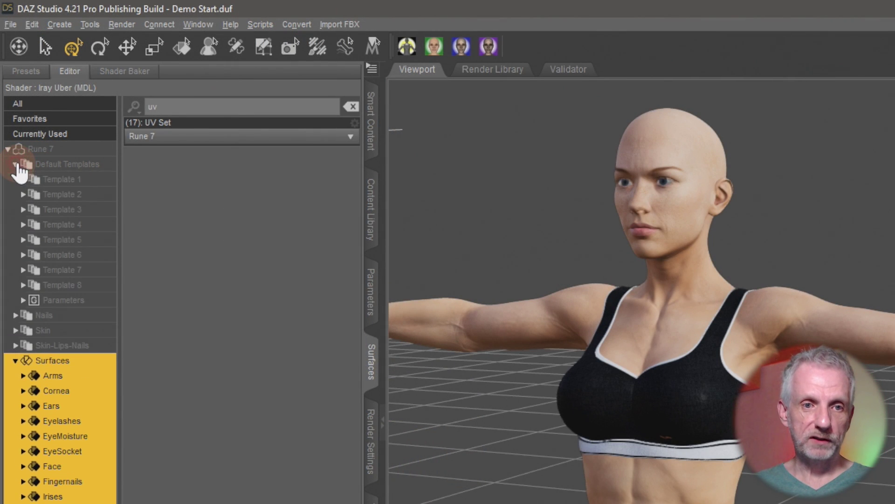
# Step through Templates 1–5: Torso, Legs and Toenails, Arms and Fingernails, Mouth and Teeth
pyautogui.click(97, 182)
pyautogui.click(96, 195)
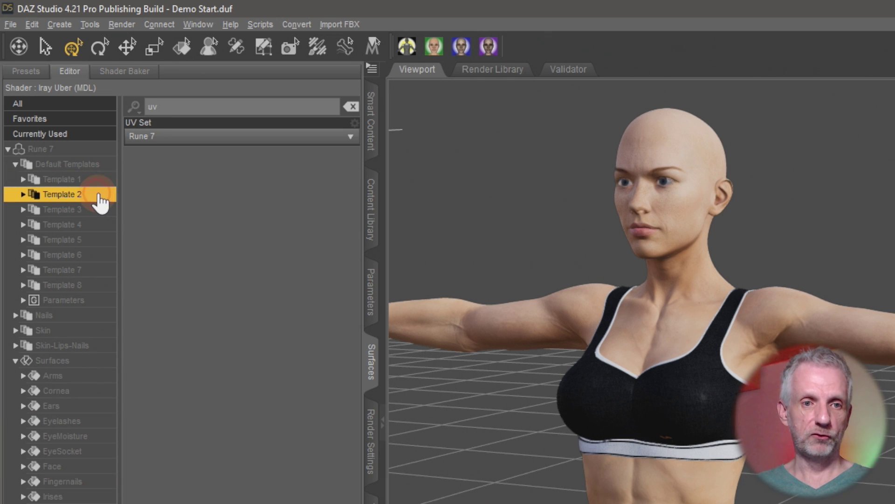
pyautogui.click(94, 181)
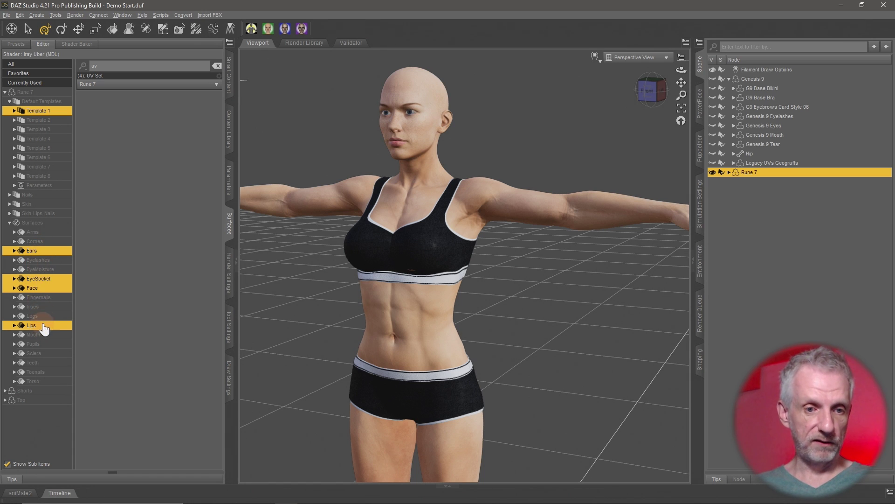
pyautogui.click(54, 121)
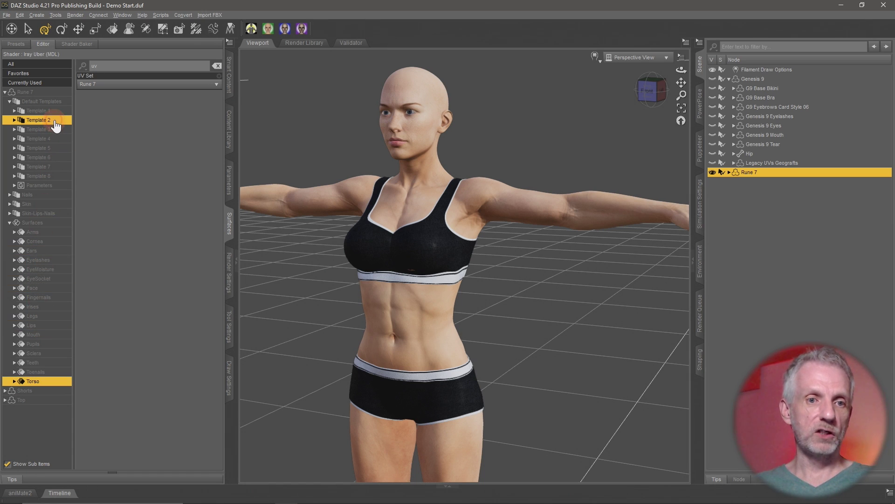
pyautogui.click(55, 131)
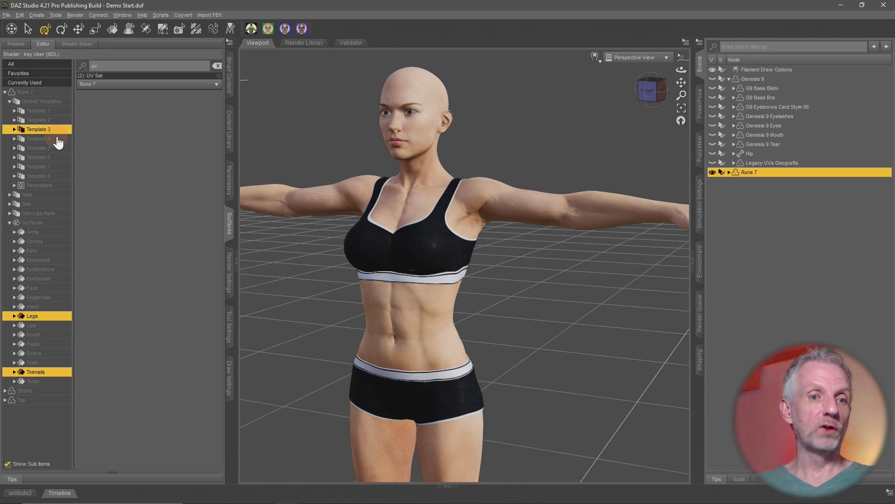
pyautogui.click(57, 139)
pyautogui.click(56, 148)
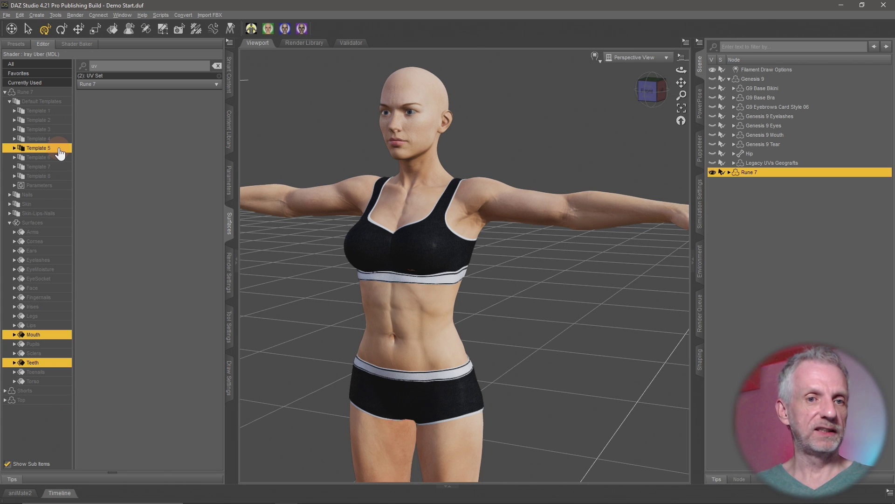
# Reselect Templates 1–3, finishing on Template 1's Ears, EyeSocket, Face and Lips
pyautogui.click(60, 111)
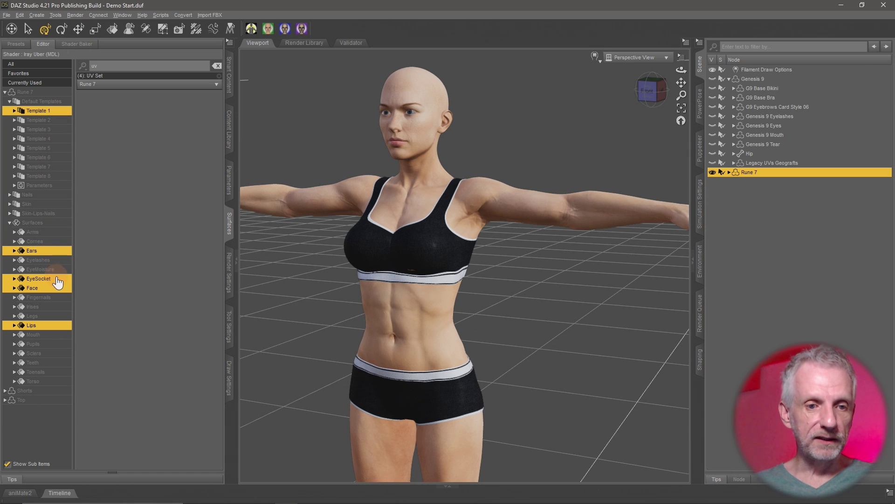
pyautogui.click(60, 120)
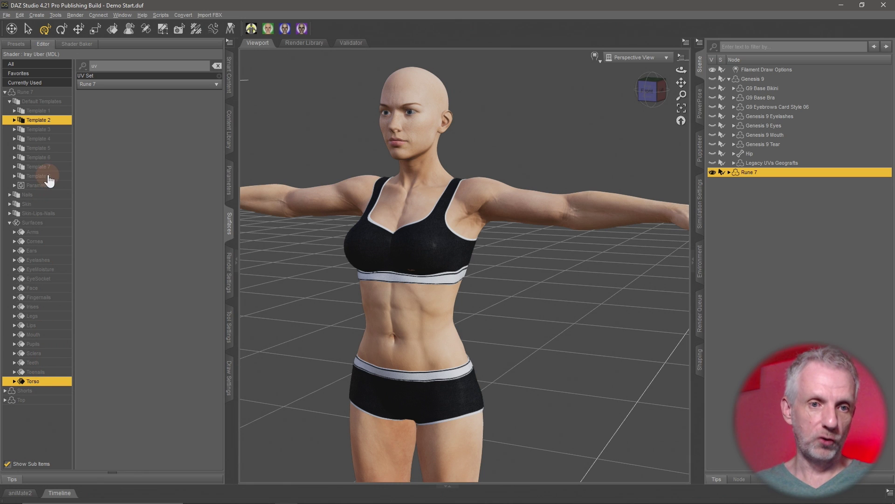
pyautogui.click(60, 130)
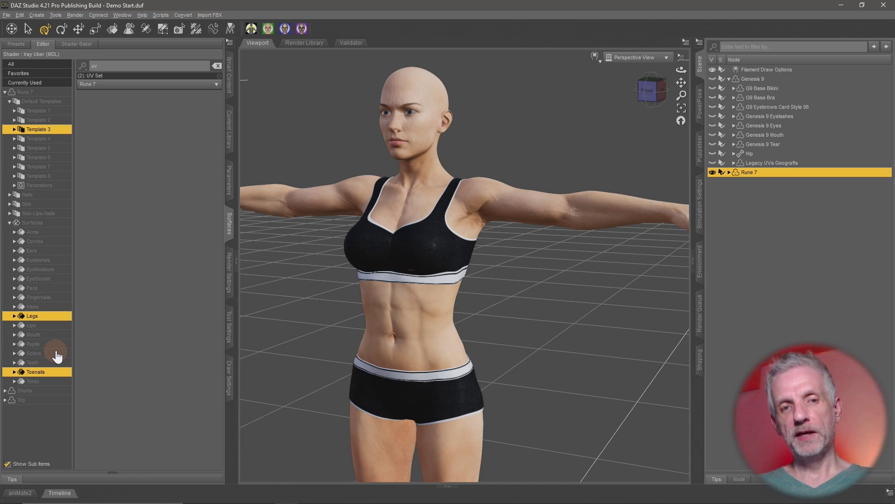
pyautogui.click(59, 115)
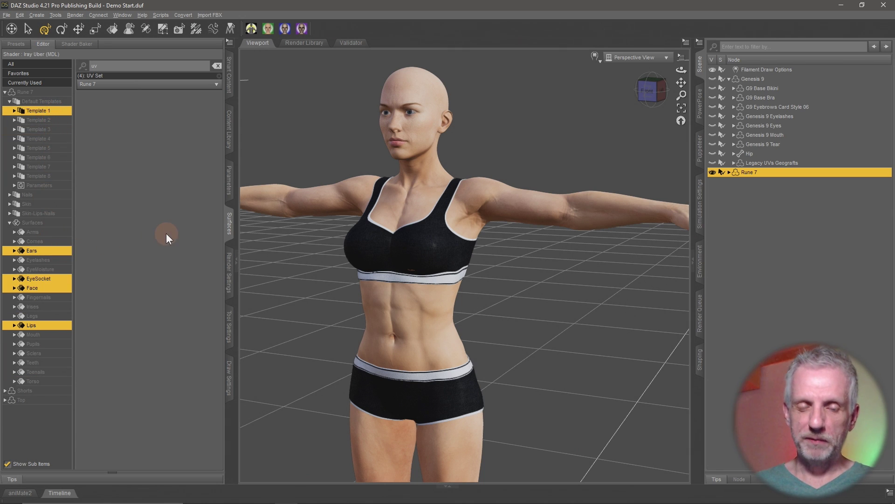
# Open Map Transfer from the Surfaces pane menu and create a new Template1
pyautogui.rightClick(231, 230)
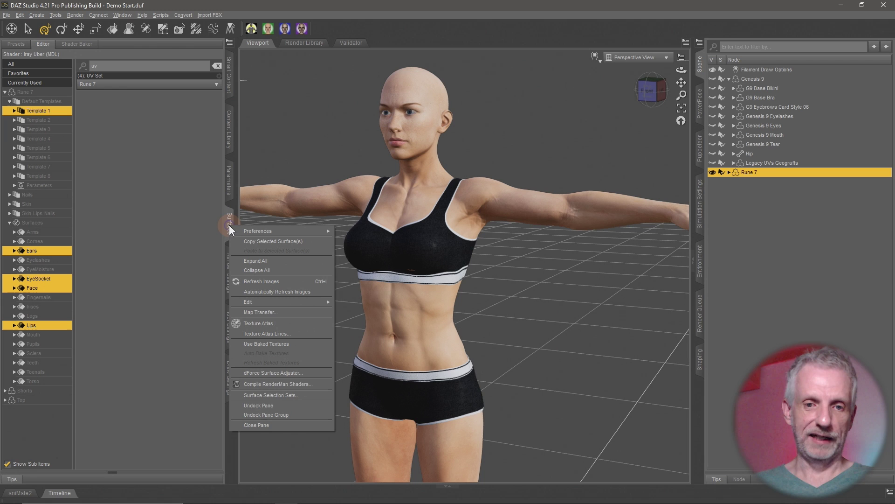
pyautogui.click(291, 312)
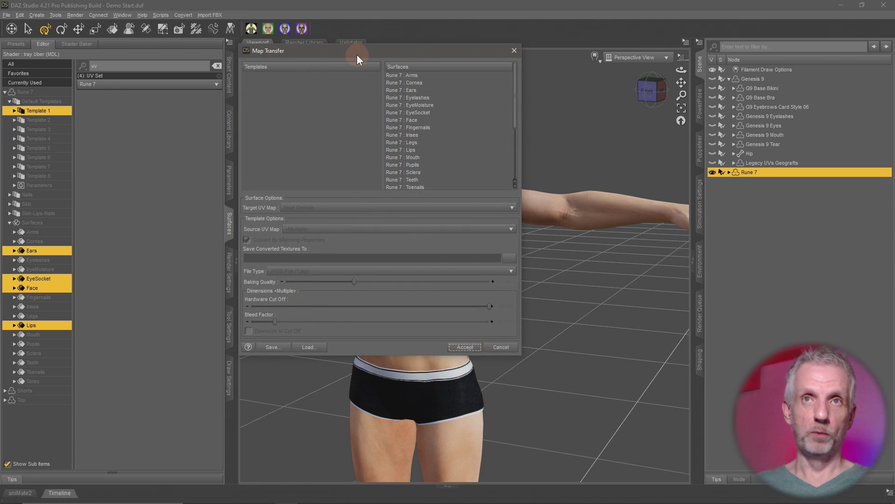
pyautogui.moveTo(357, 55); pyautogui.dragTo(276, 48)
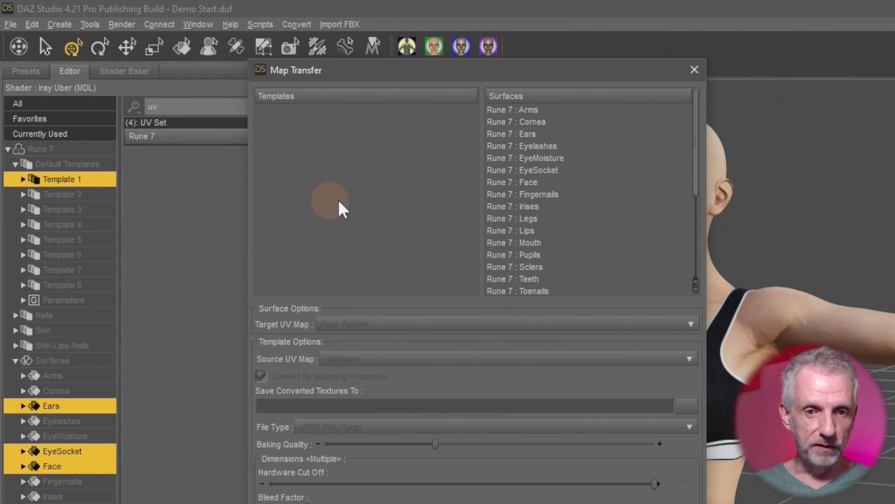
pyautogui.scroll(-4, 543, 144)
pyautogui.scroll(4, 543, 145)
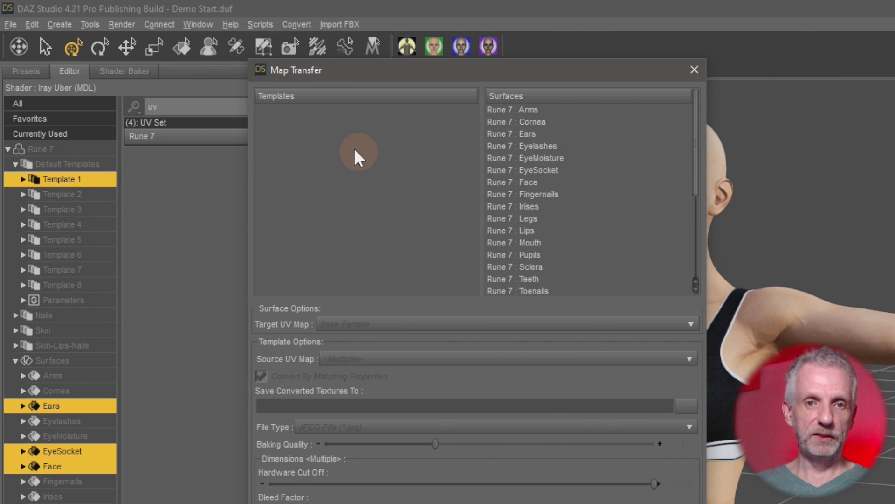
pyautogui.rightClick(334, 140)
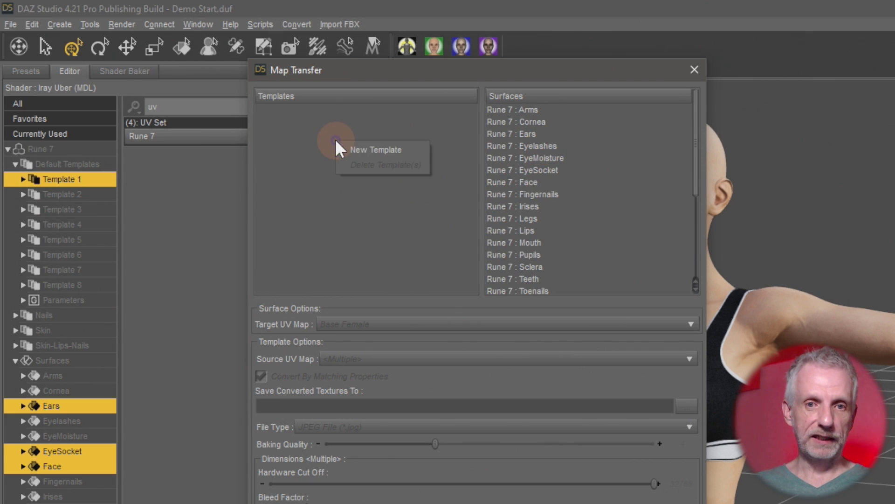
pyautogui.click(386, 145)
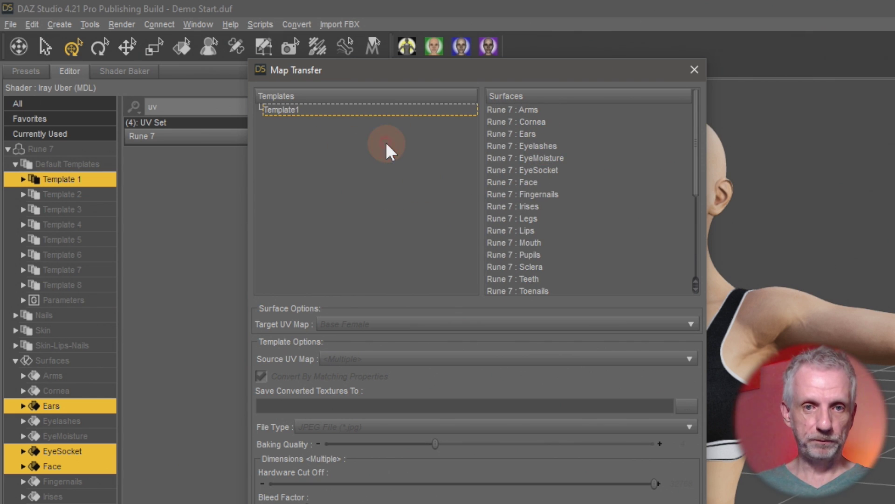
pyautogui.click(303, 109)
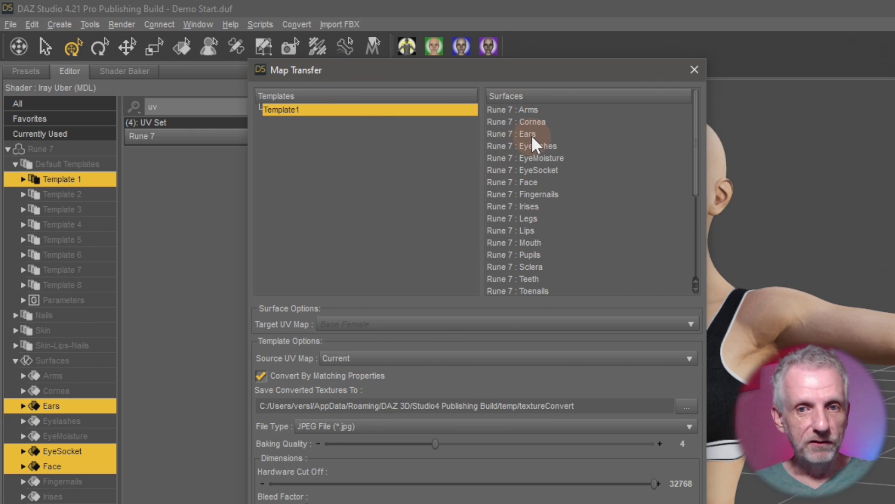
# Add the Ears, EyeSocket, Face and Lips surfaces to Template1
pyautogui.moveTo(532, 134); pyautogui.dragTo(333, 112)
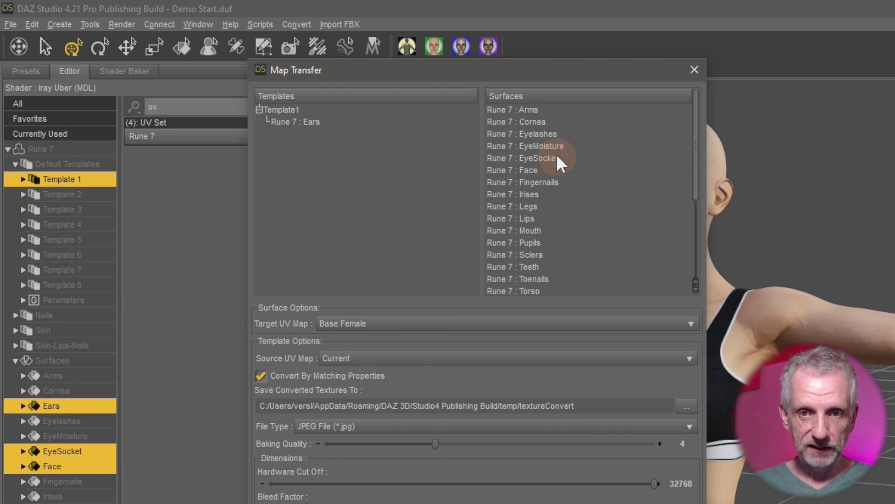
pyautogui.moveTo(557, 158); pyautogui.dragTo(343, 118)
pyautogui.moveTo(538, 157); pyautogui.dragTo(302, 114)
pyautogui.moveTo(532, 195); pyautogui.dragTo(284, 112)
pyautogui.click(411, 224)
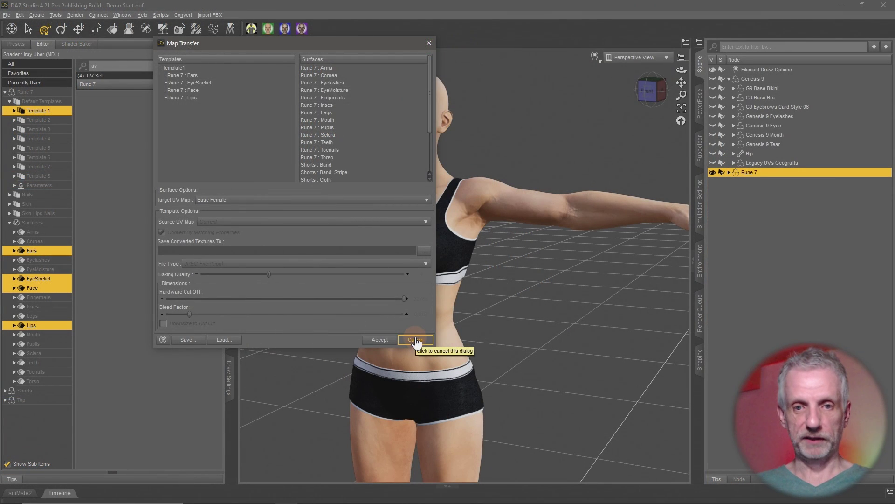
# Cancel Map Transfer, check Templates 2 and 3's surfaces, then reopen Map Transfer
pyautogui.click(415, 340)
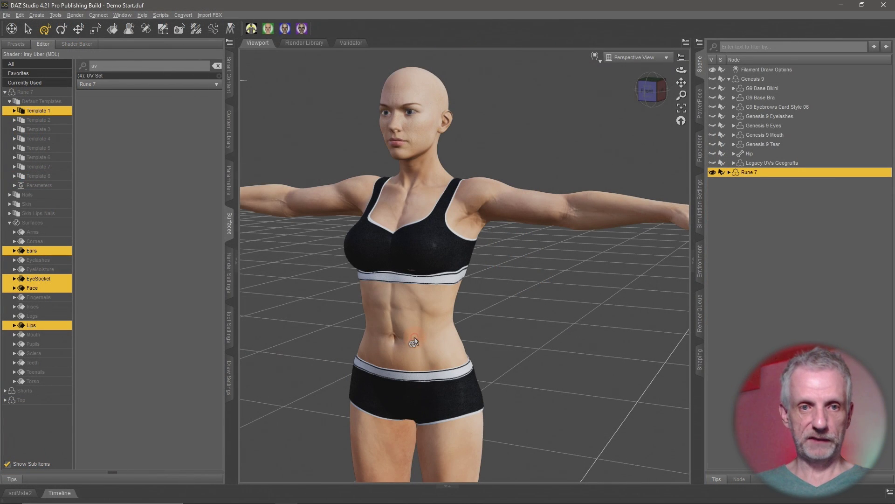
pyautogui.click(55, 121)
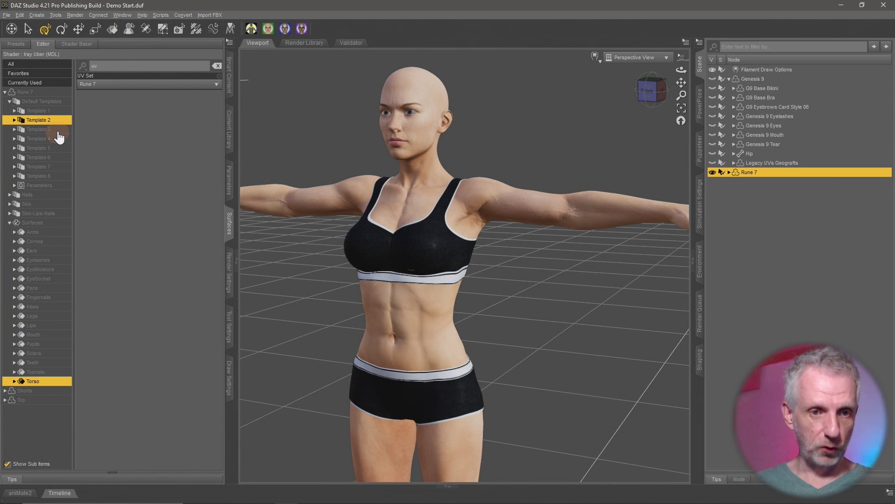
pyautogui.click(57, 130)
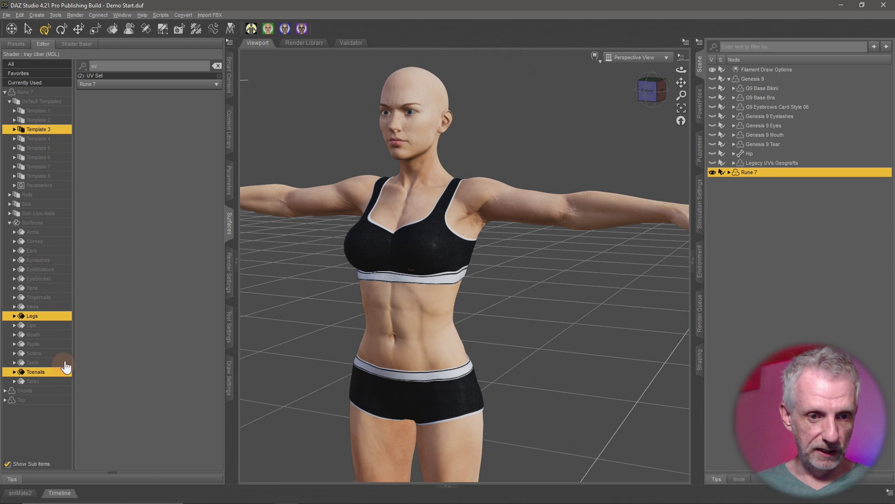
pyautogui.rightClick(228, 226)
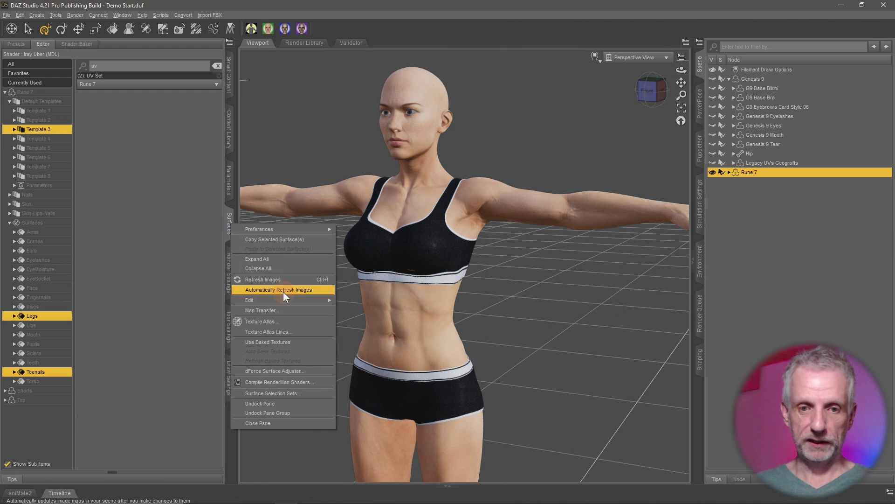
pyautogui.click(298, 312)
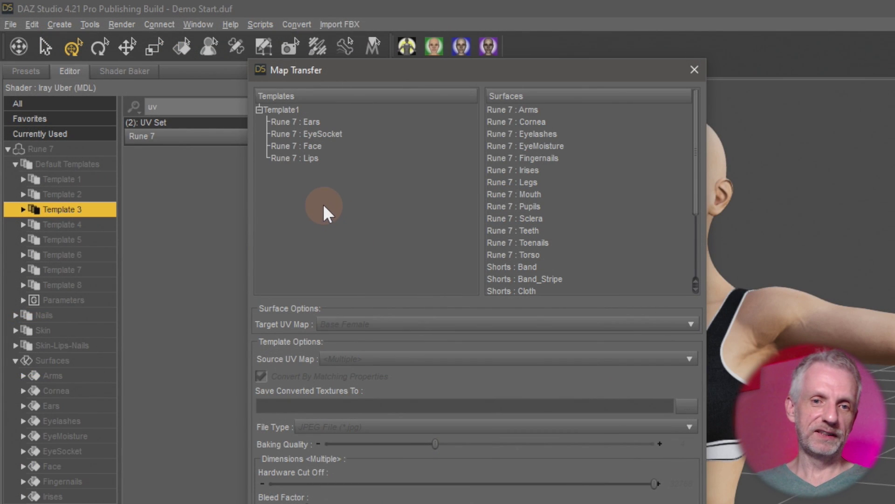
# Create Template2 and assign it the Torso surface
pyautogui.rightClick(200, 127)
pyautogui.click(354, 216)
pyautogui.click(295, 170)
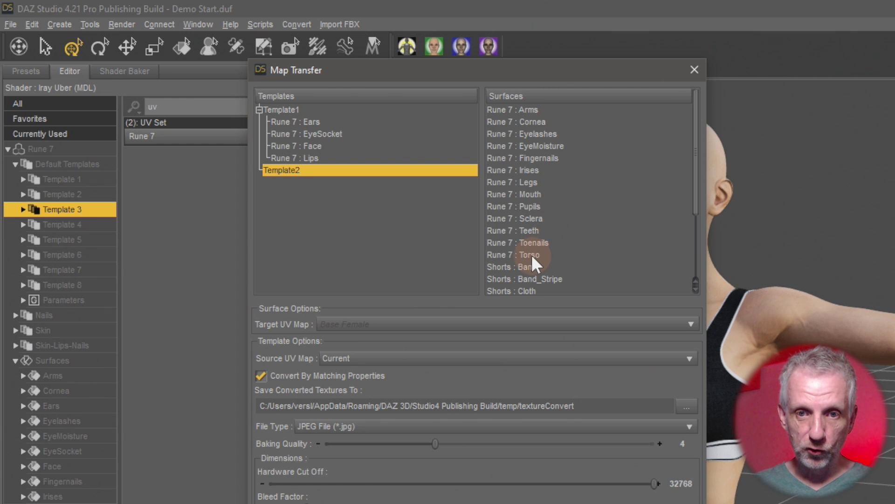
pyautogui.moveTo(530, 255); pyautogui.dragTo(330, 172)
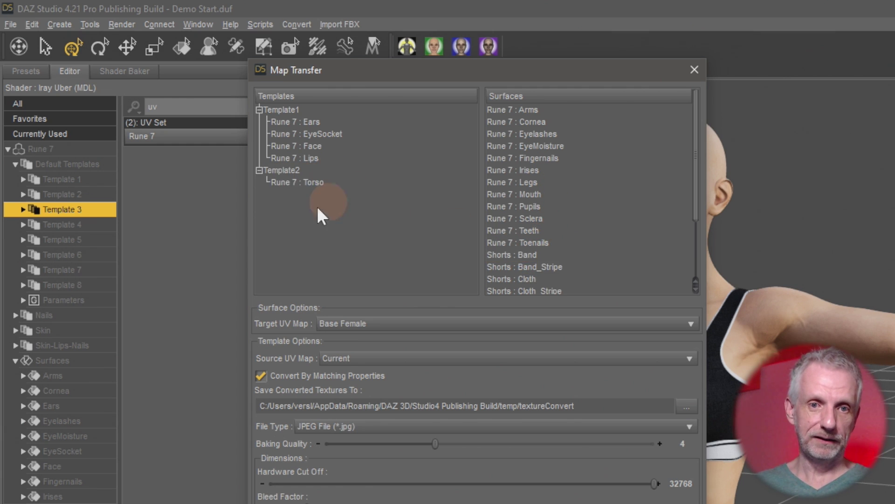
# Create Template3 and assign it the Legs and Toenails surfaces
pyautogui.rightClick(301, 211)
pyautogui.click(352, 223)
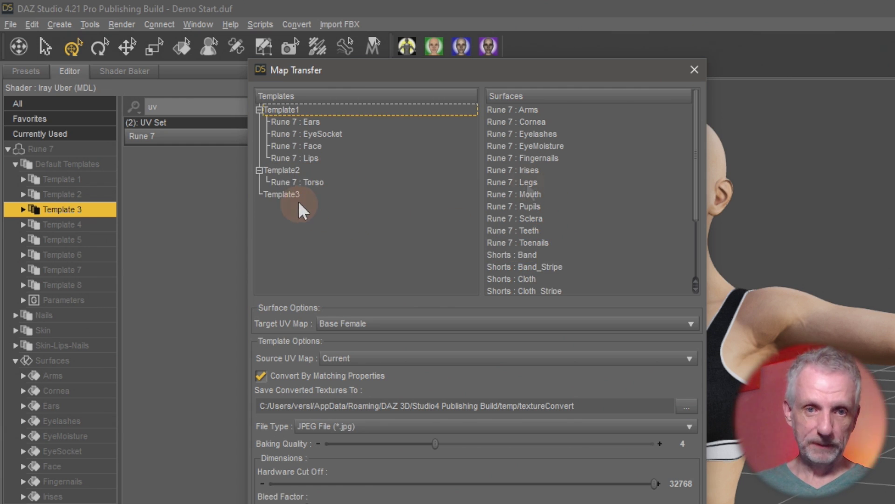
pyautogui.moveTo(298, 200); pyautogui.dragTo(289, 195)
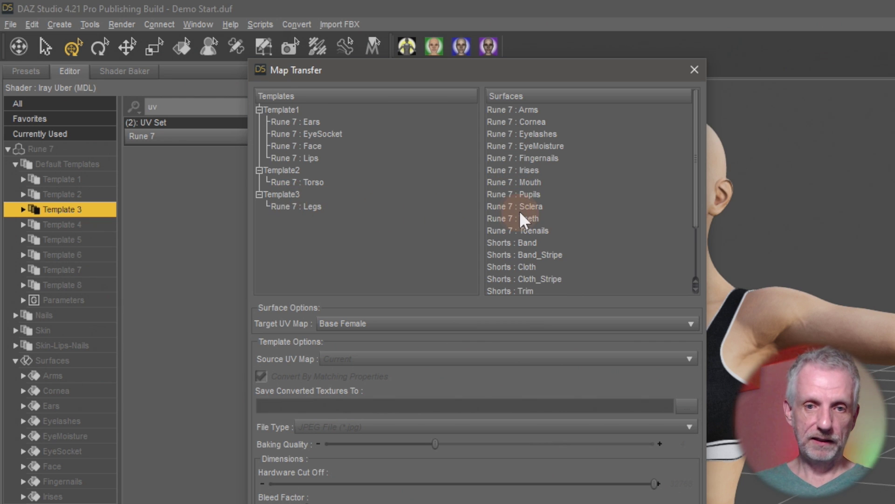
pyautogui.moveTo(543, 231); pyautogui.dragTo(296, 198)
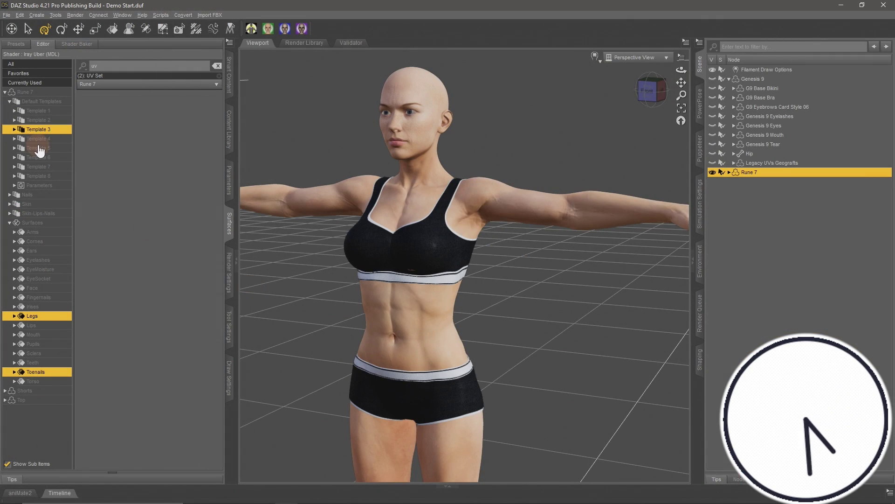
# Check Templates 4 and 6's surfaces and reopen Map Transfer to continue building templates
pyautogui.click(91, 224)
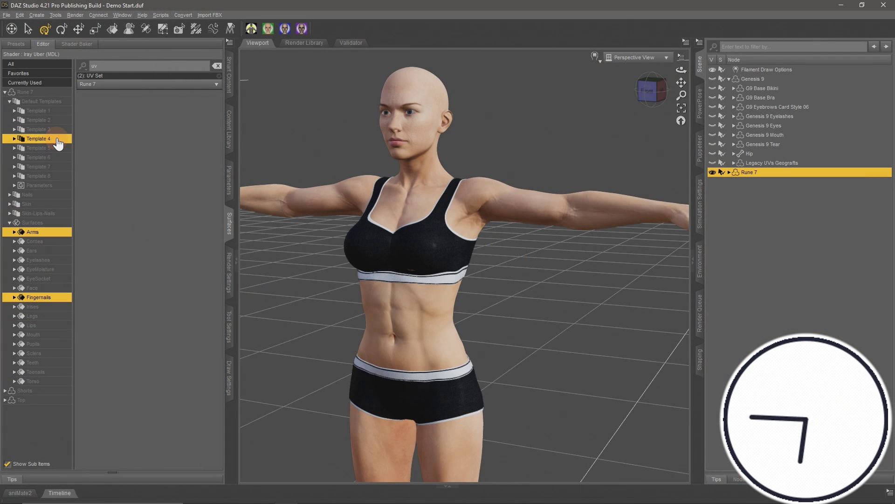
pyautogui.rightClick(231, 222)
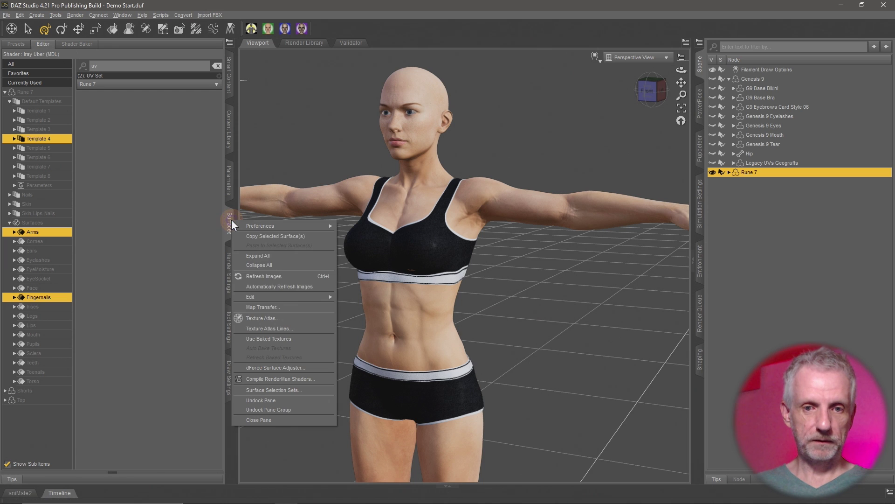
pyautogui.click(262, 307)
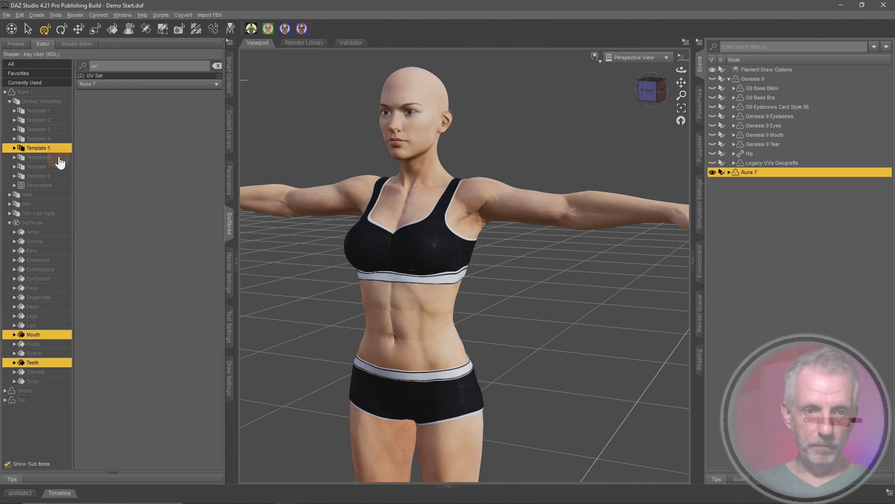
pyautogui.click(47, 157)
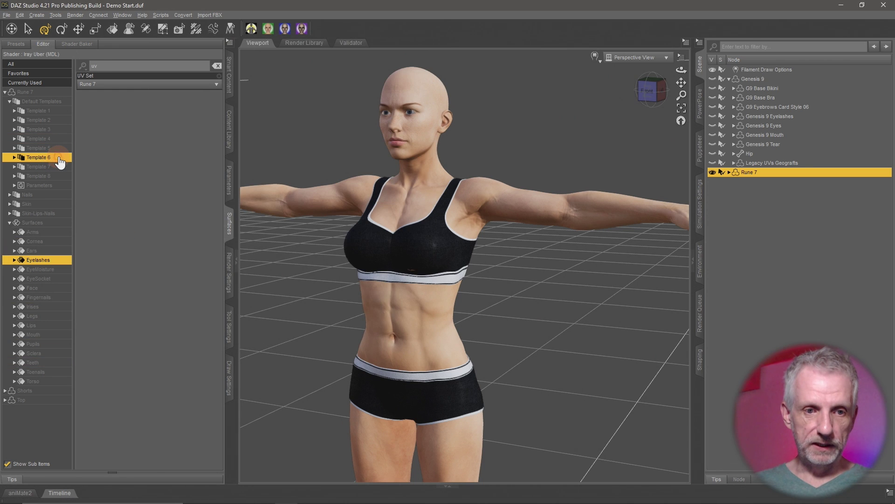
pyautogui.rightClick(229, 223)
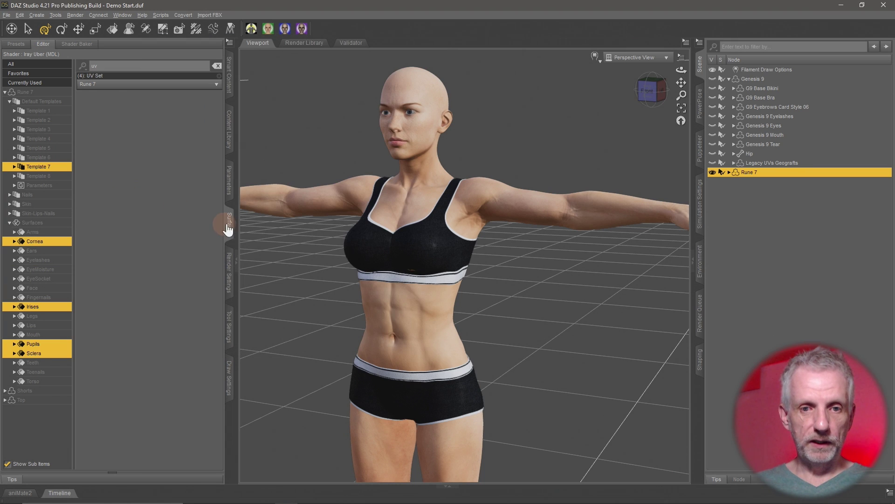
pyautogui.rightClick(229, 229)
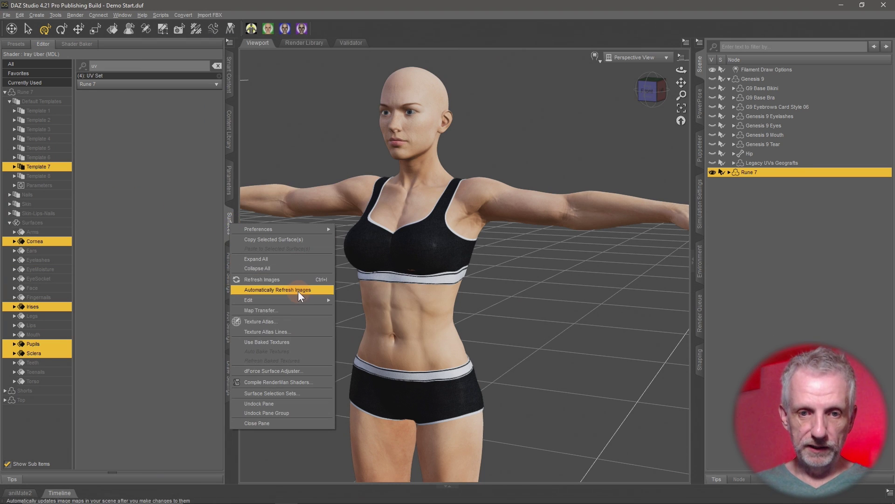
pyautogui.click(301, 310)
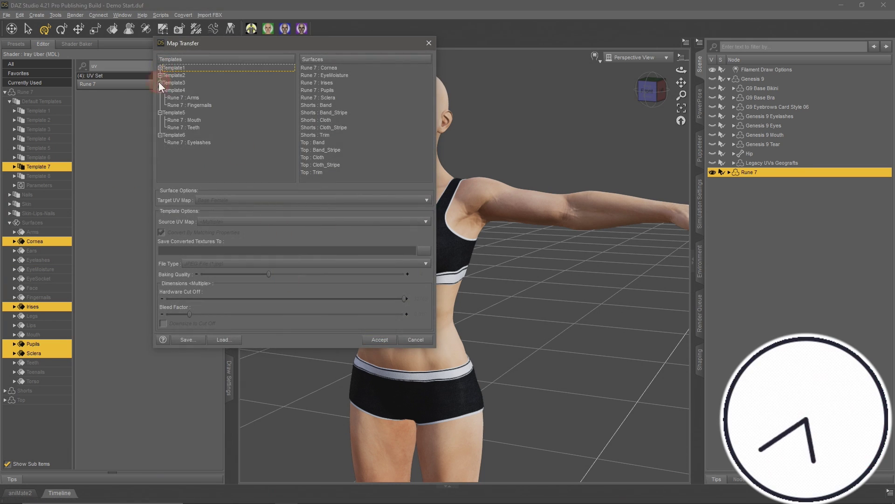
# Create the remaining eye template and assign the EyeMoisture surface to Template8
pyautogui.click(326, 68)
pyautogui.keyDown('ctrl'); pyautogui.click(326, 83); pyautogui.keyUp('ctrl')
pyautogui.keyDown('ctrl'); pyautogui.click(342, 90); pyautogui.keyUp('ctrl')
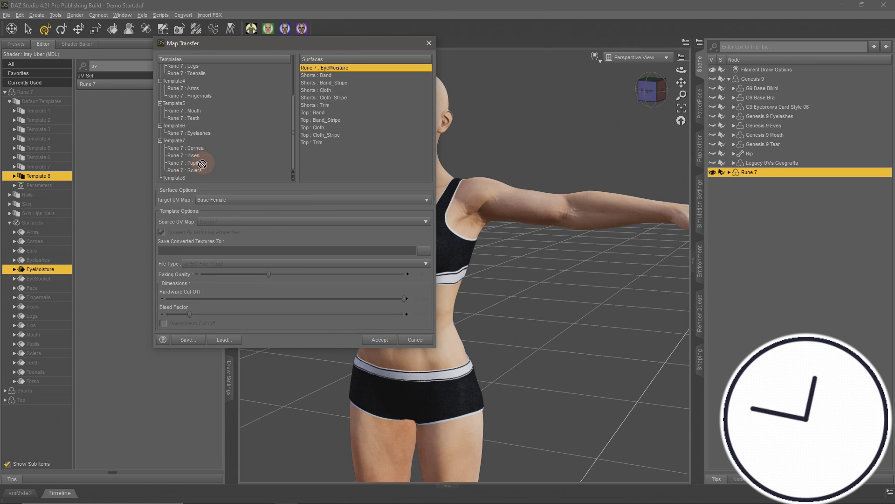
pyautogui.moveTo(265, 42); pyautogui.dragTo(245, 8)
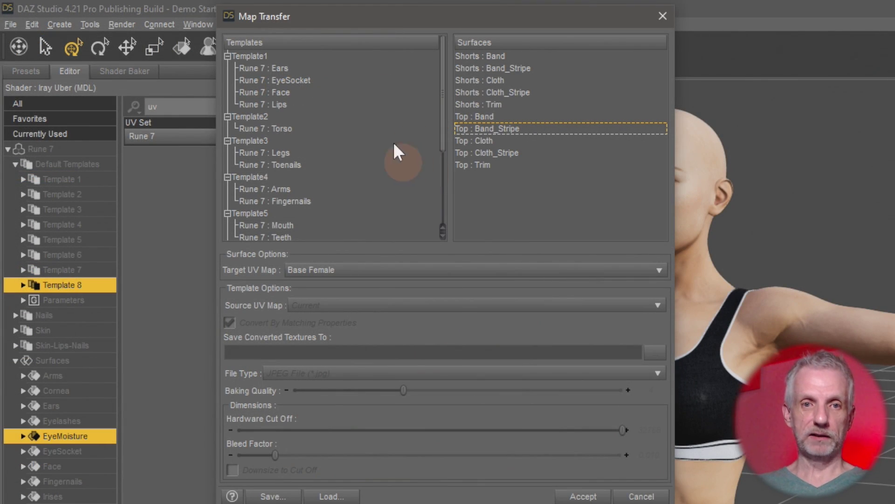
# Collapse the surface lists of Template1 through Template7
pyautogui.click(228, 56)
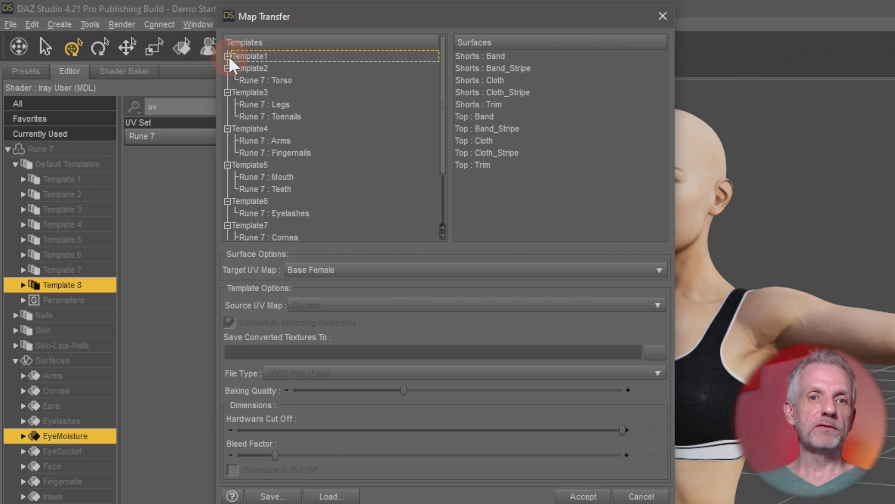
pyautogui.click(228, 92)
pyautogui.click(228, 104)
pyautogui.click(228, 116)
pyautogui.click(228, 128)
pyautogui.click(227, 140)
pyautogui.click(227, 68)
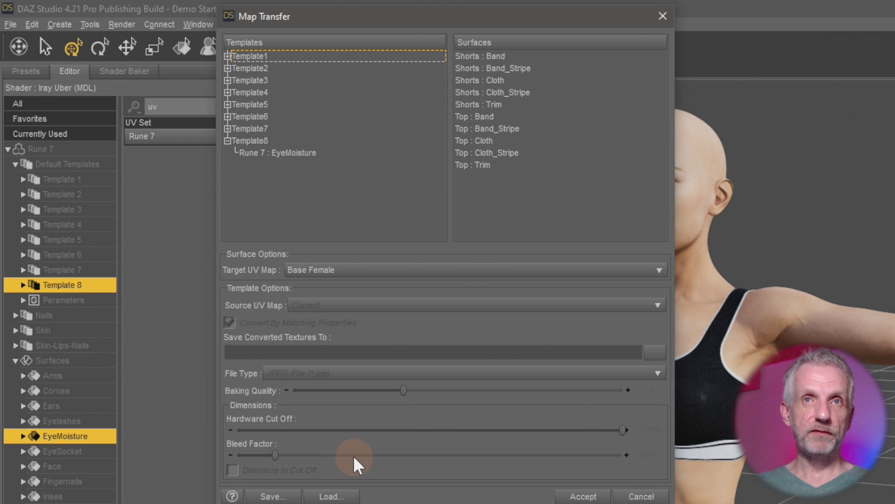
# Save the eight-template configuration as a preset file in Desktop\Fit Test
pyautogui.click(282, 497)
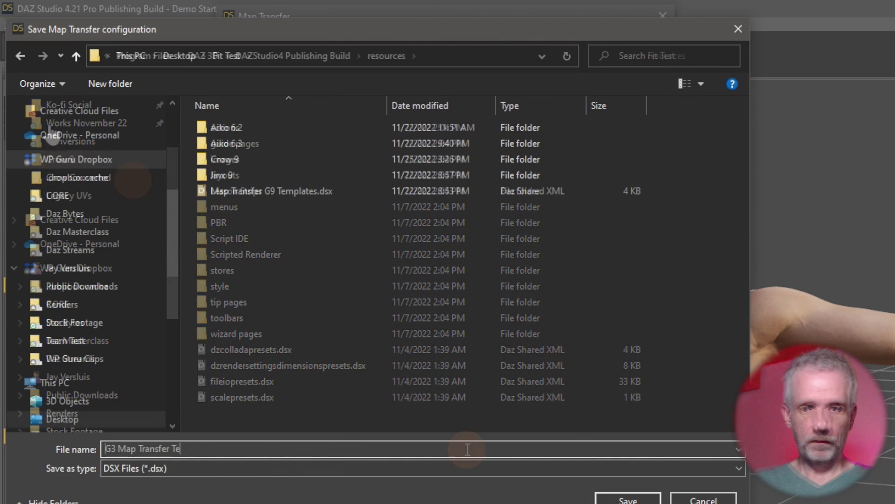
pyautogui.write('mplate')
pyautogui.press('Return')
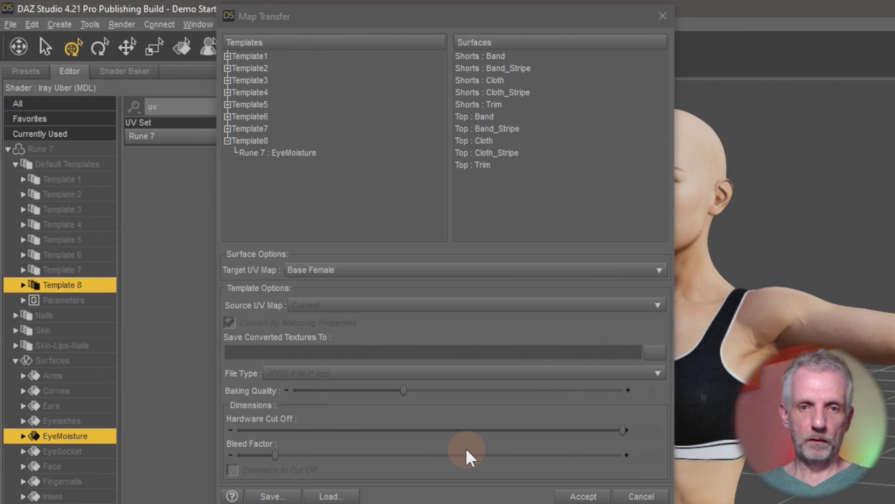
# Select Template1 through Template8 together and browse for the converted textures' output folder
pyautogui.click(330, 497)
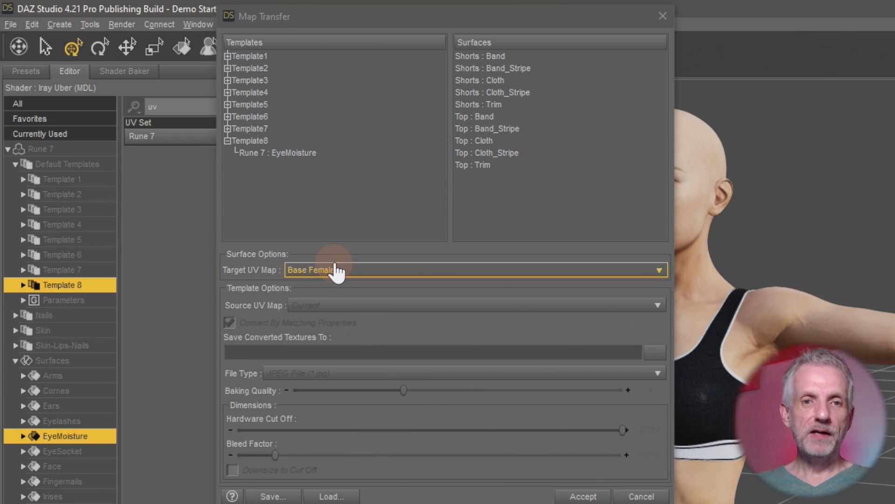
pyautogui.click(342, 201)
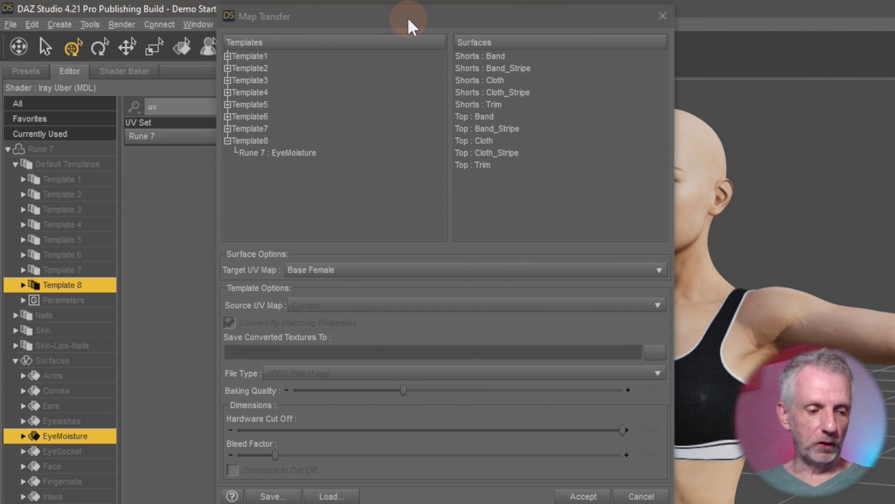
pyautogui.click(265, 55)
pyautogui.keyDown('ctrl'); pyautogui.click(272, 68); pyautogui.keyUp('ctrl')
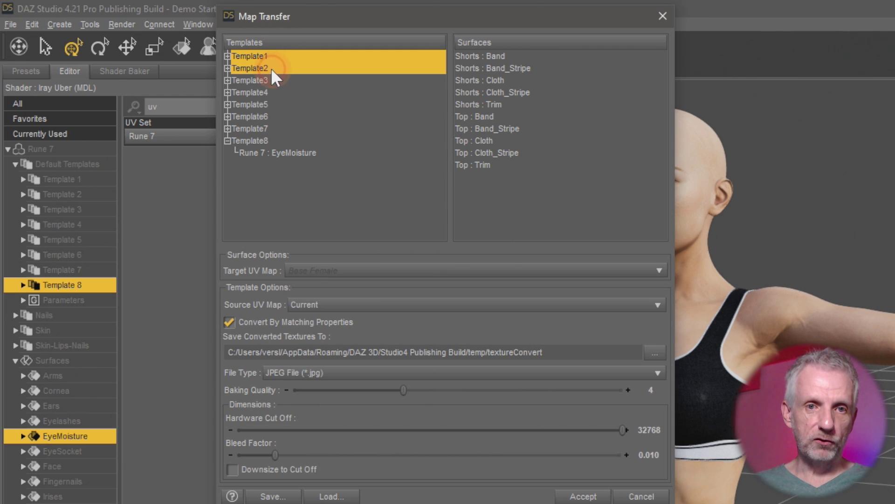
pyautogui.keyDown('ctrl'); pyautogui.click(277, 140); pyautogui.keyUp('ctrl')
pyautogui.keyDown('ctrl'); pyautogui.click(264, 128); pyautogui.keyUp('ctrl')
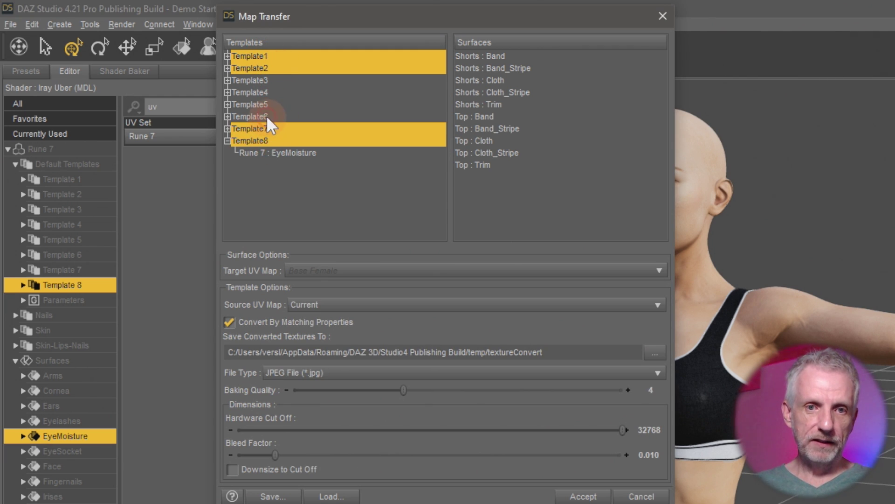
pyautogui.keyDown('ctrl'); pyautogui.click(267, 117); pyautogui.keyUp('ctrl')
pyautogui.keyDown('shift'); pyautogui.click(269, 104); pyautogui.keyUp('shift')
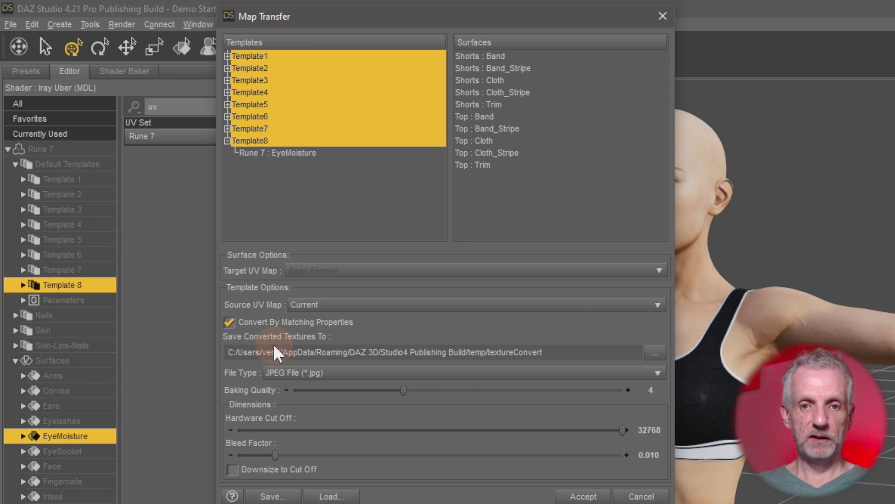
pyautogui.click(655, 352)
# Create a Rune 9 folder inside Desktop\Fit Test and open it
pyautogui.scroll(4, 330, 194)
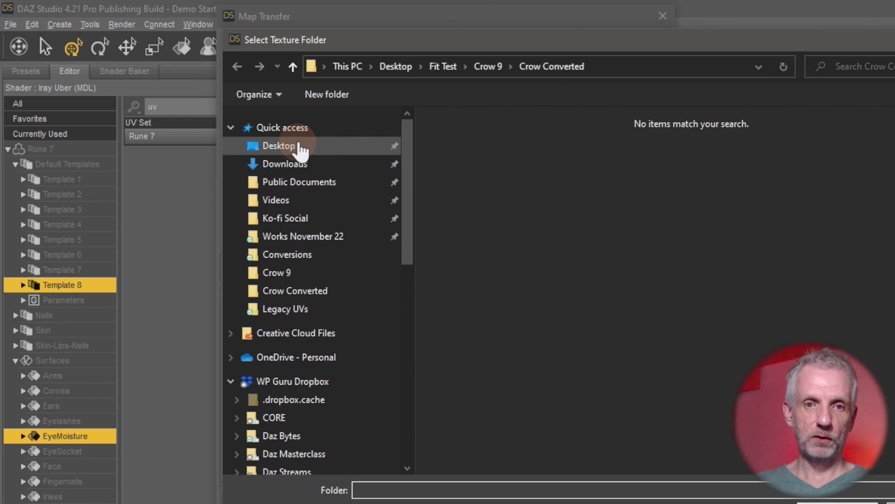
pyautogui.click(298, 146)
pyautogui.doubleClick(652, 175)
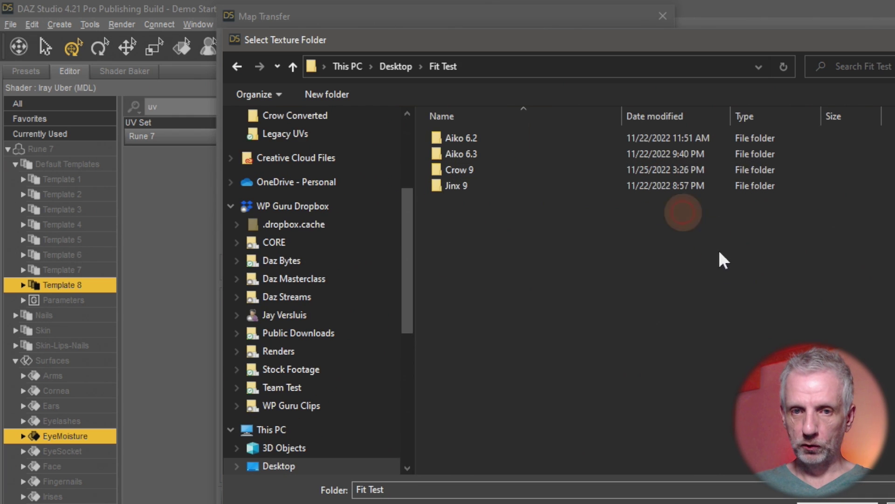
pyautogui.rightClick(554, 311)
pyautogui.write('wfRune 9')
pyautogui.press('Return')
pyautogui.doubleClick(466, 200)
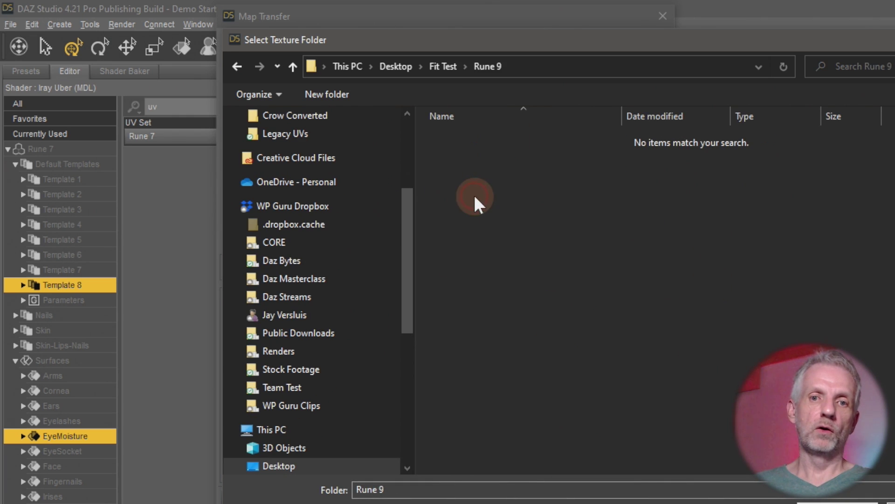
# Create a Converted Maps folder inside Rune 9 and accept it as the save location
pyautogui.rightClick(490, 161)
pyautogui.moveTo(588, 427)
pyautogui.click(703, 430)
pyautogui.write('Converted Maps')
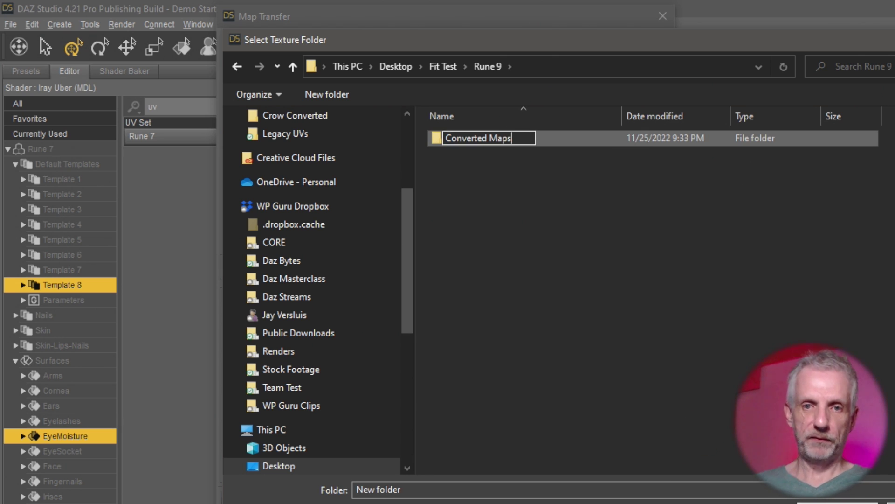
pyautogui.press('Return')
pyautogui.doubleClick(508, 142)
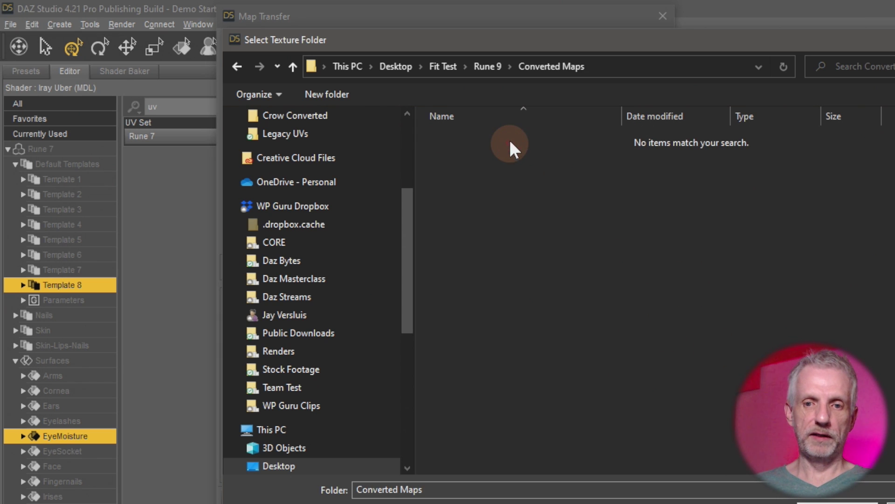
pyautogui.press('Return')
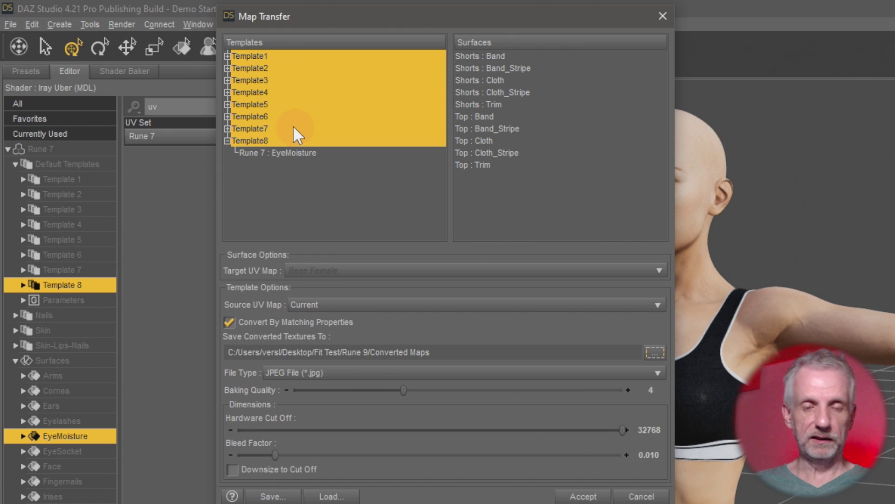
# Reselect all eight templates and set their target UV map to Base Female
pyautogui.click(268, 68)
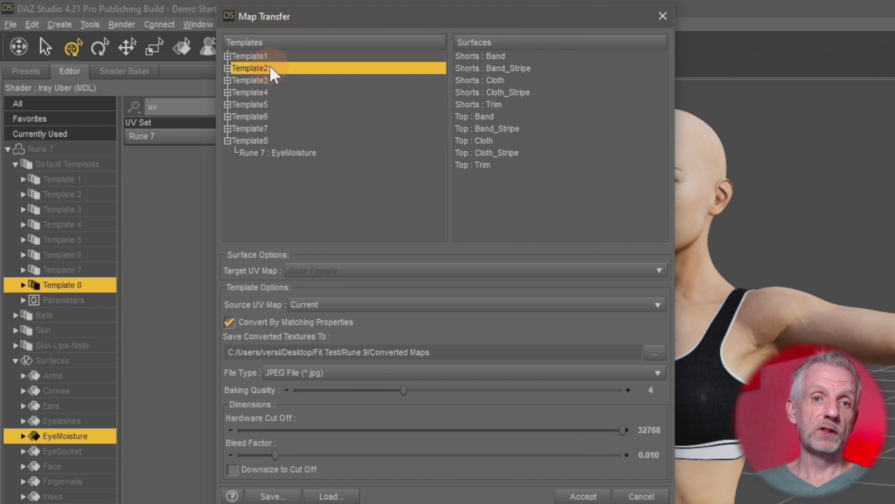
pyautogui.click(276, 55)
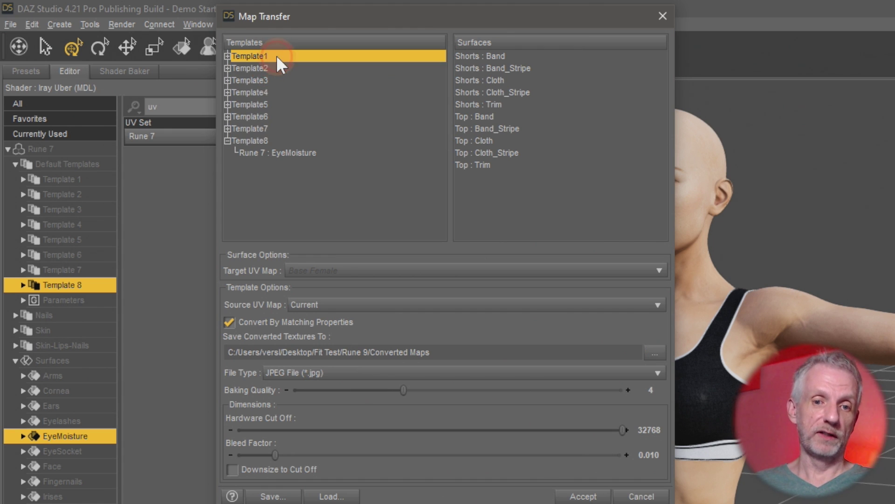
pyautogui.keyDown('shift'); pyautogui.click(268, 139); pyautogui.keyUp('shift')
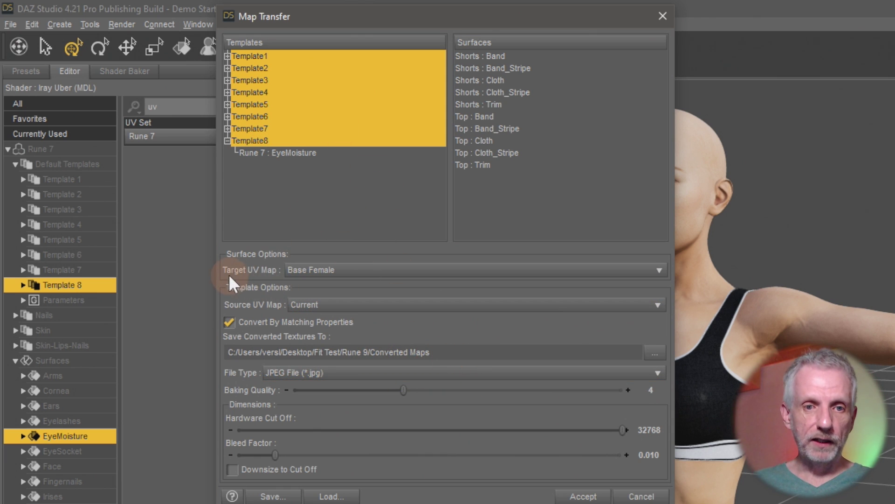
pyautogui.click(380, 275)
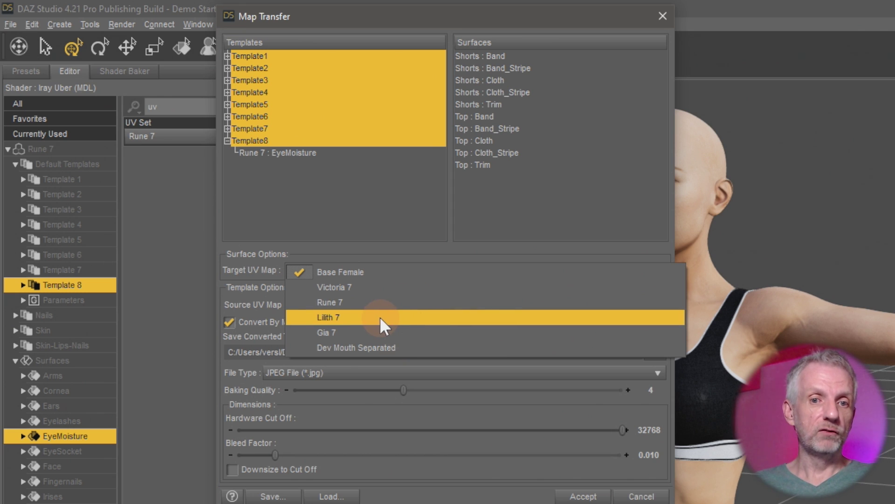
pyautogui.click(409, 273)
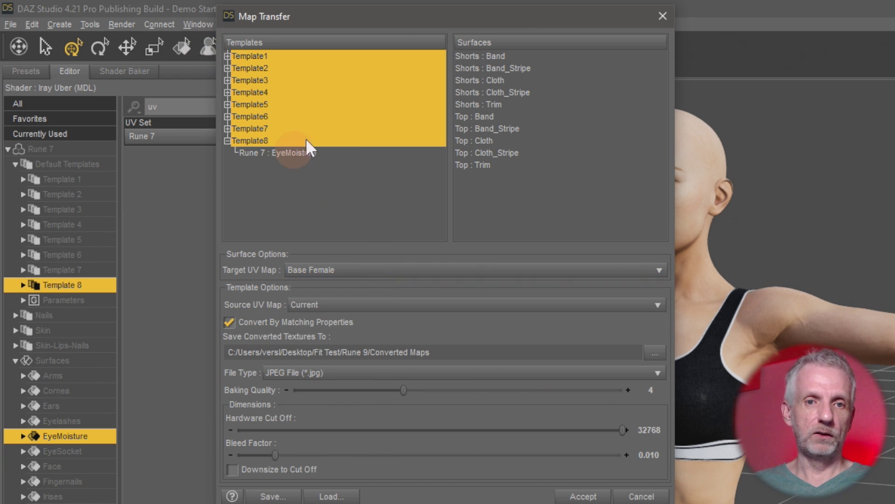
# Set output file type to PNG and slide Baking Quality to 10, then down to 1
pyautogui.click(382, 380)
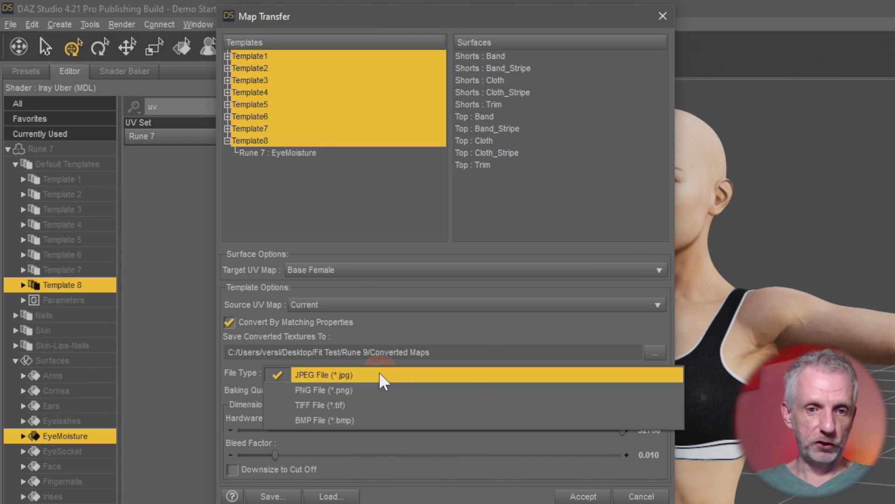
pyautogui.click(372, 389)
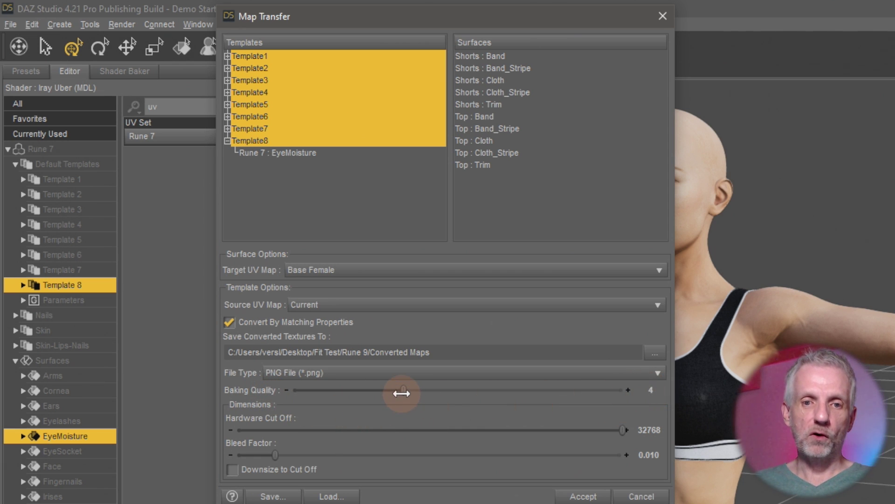
pyautogui.moveTo(402, 393); pyautogui.dragTo(727, 394)
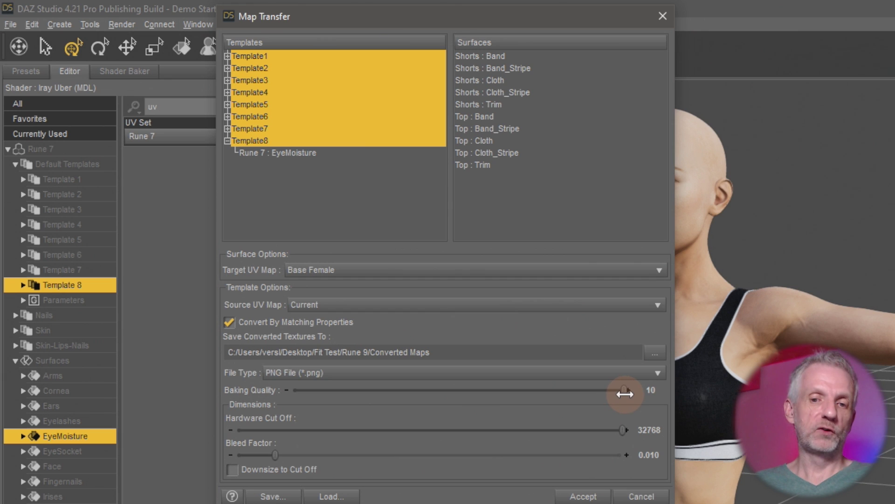
pyautogui.moveTo(625, 394); pyautogui.dragTo(392, 396)
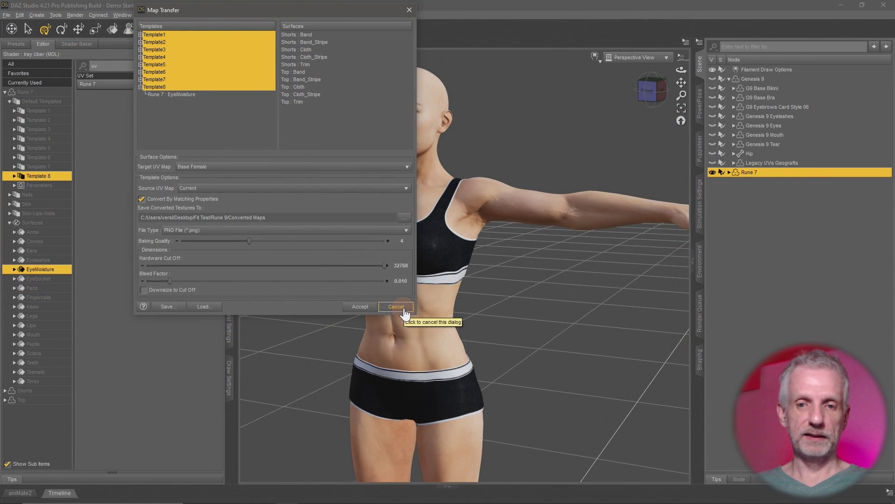
# Close Map Transfer and set the Render Settings engine to 3Delight (RSL)
pyautogui.click(641, 496)
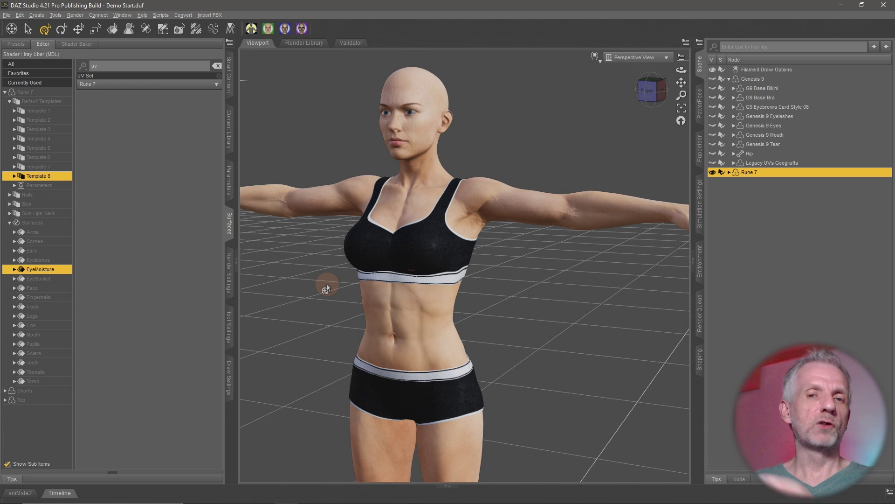
pyautogui.click(229, 275)
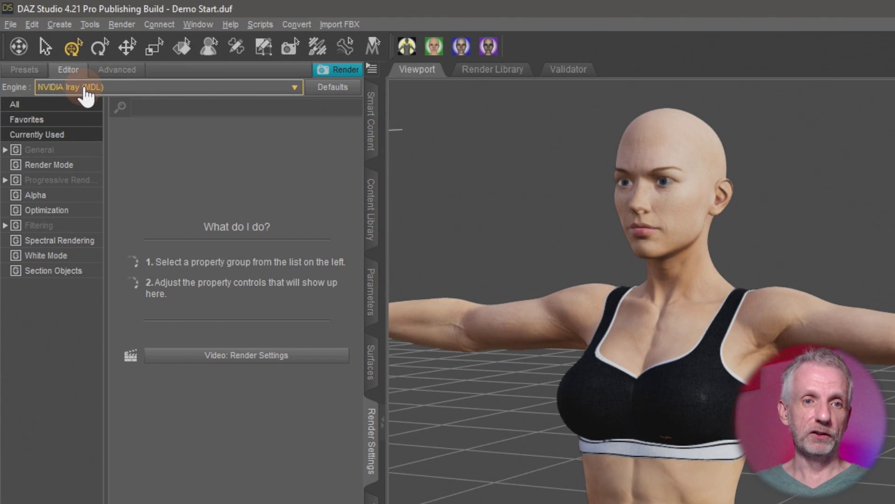
pyautogui.click(126, 90)
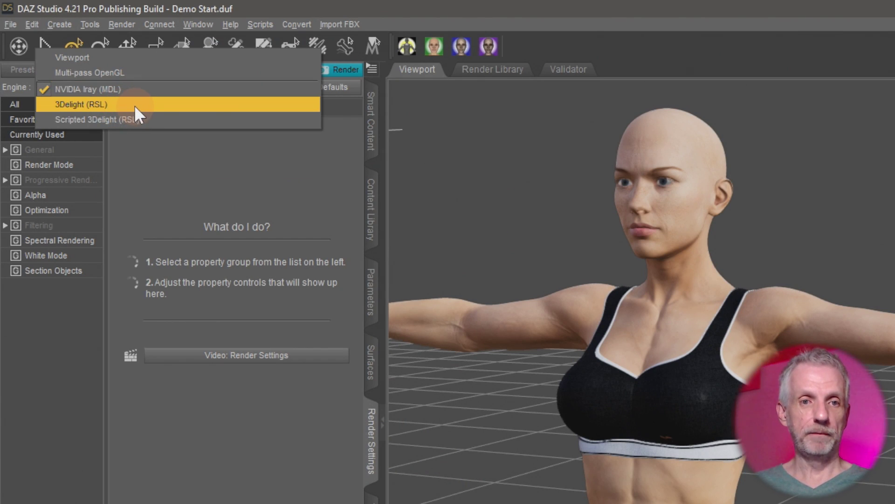
pyautogui.click(135, 104)
pyautogui.click(372, 369)
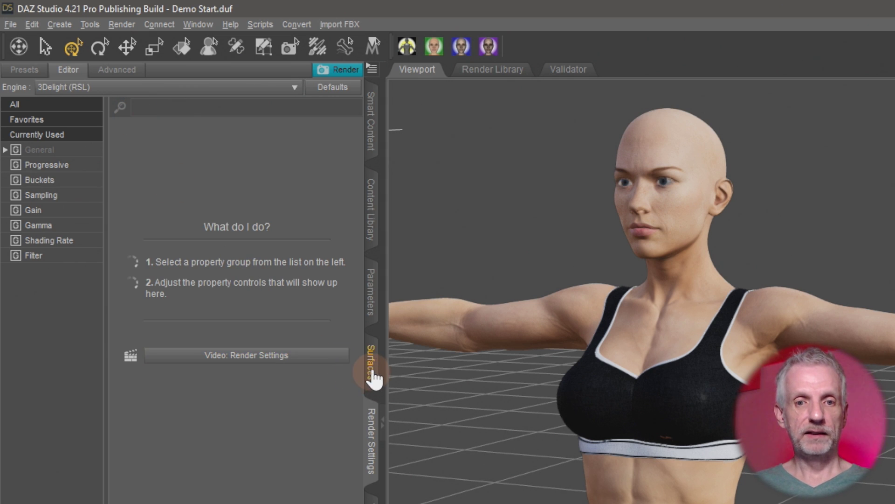
pyautogui.rightClick(371, 367)
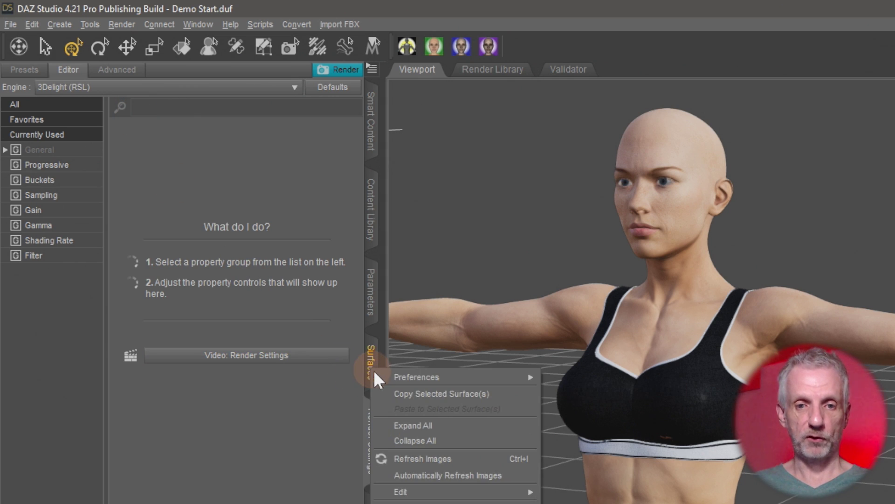
pyautogui.click(448, 492)
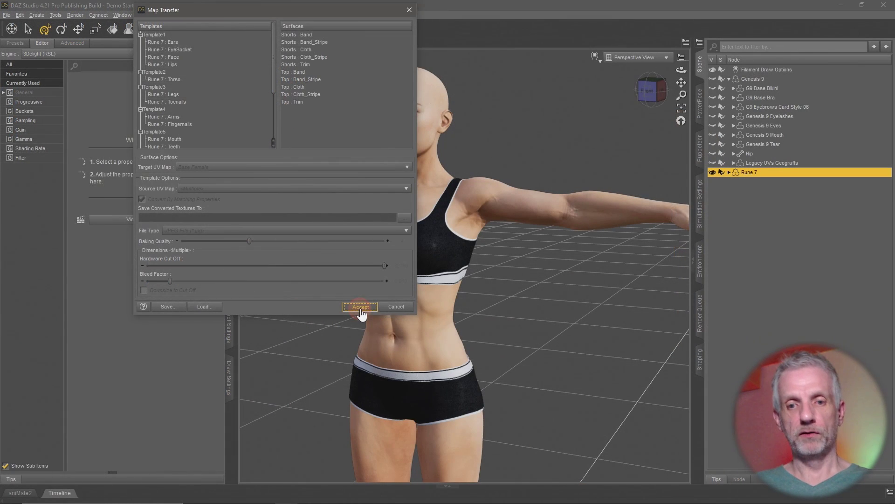
pyautogui.click(583, 496)
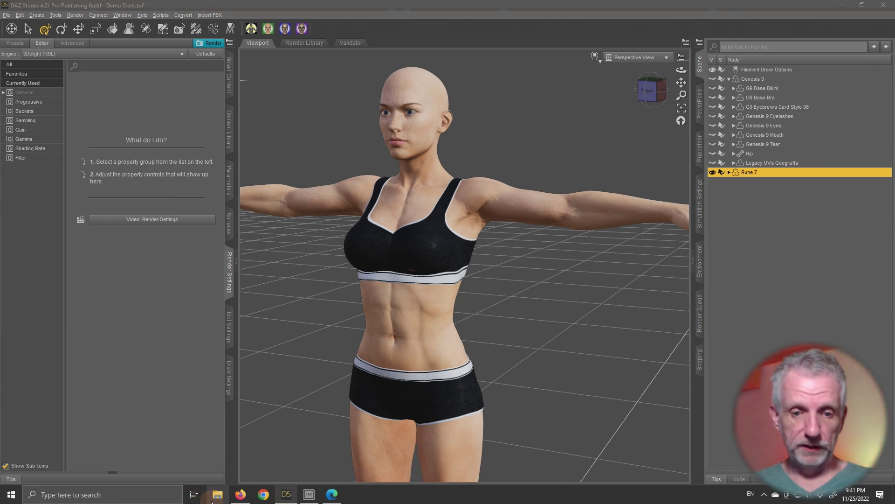
# Browse to Desktop > Fit Test > Rune 9 > Converted Maps and review the 27 baked PNG maps
pyautogui.click(213, 498)
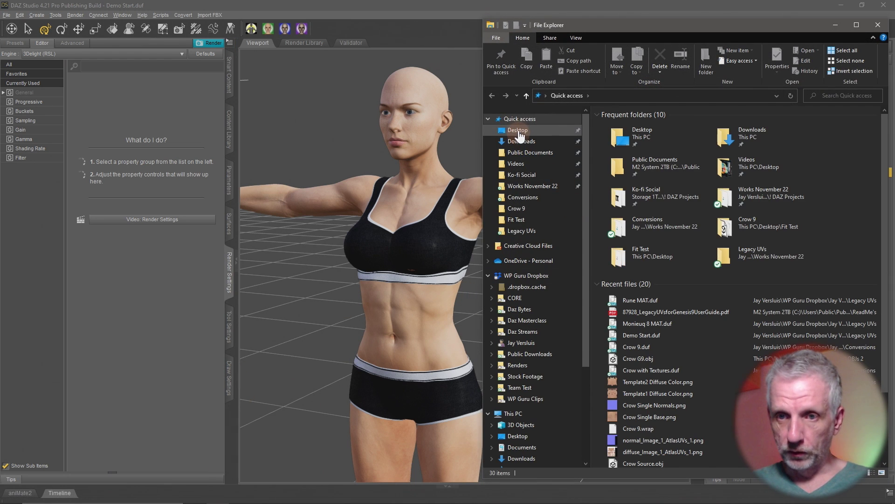
pyautogui.click(545, 127)
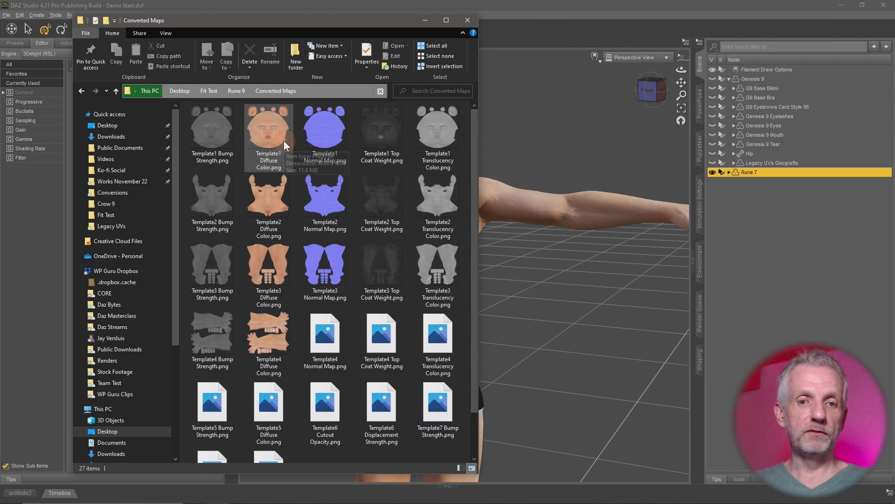
pyautogui.click(281, 156)
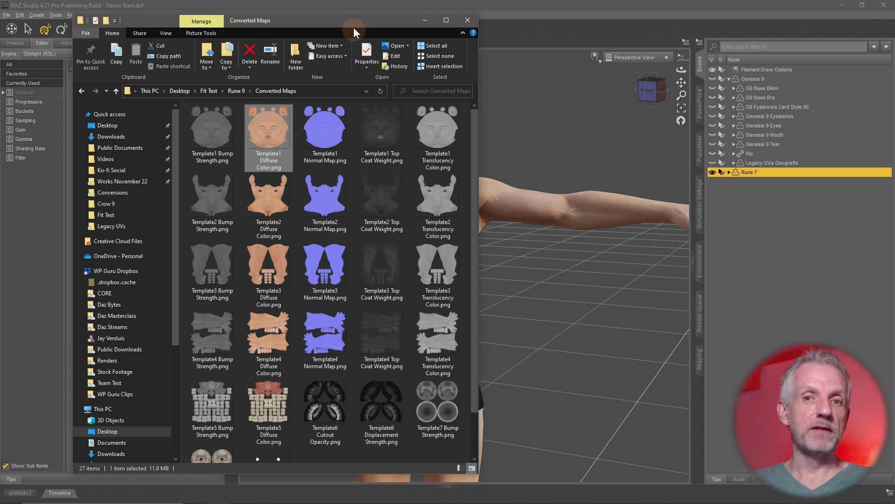
pyautogui.moveTo(356, 24); pyautogui.dragTo(731, 23)
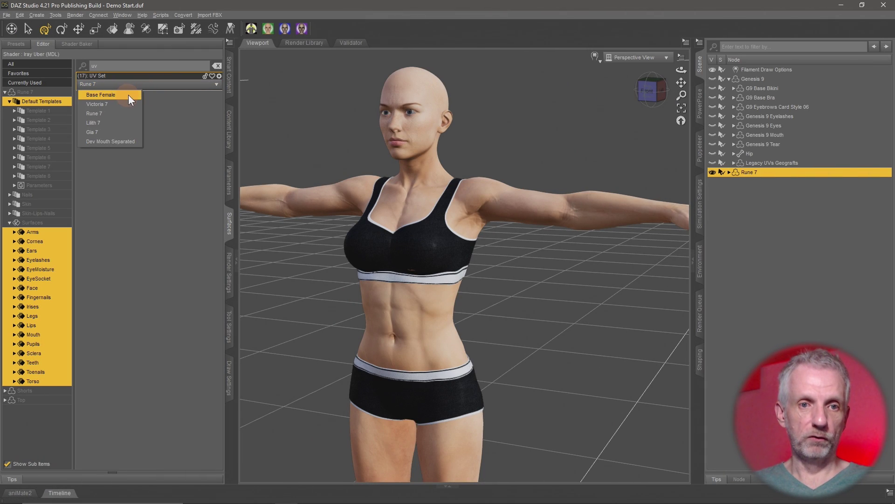
# Switch Rune 7 to the Base Female UV set and select the Template 1 surfaces
pyautogui.click(129, 94)
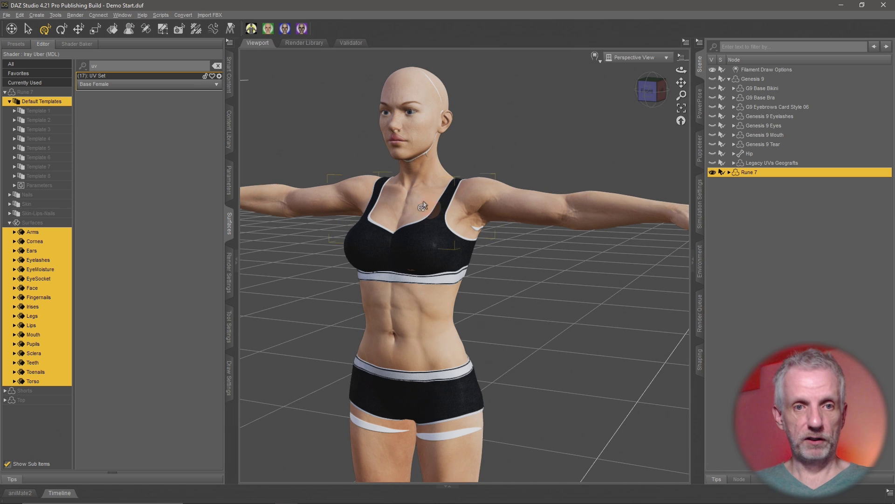
pyautogui.click(219, 67)
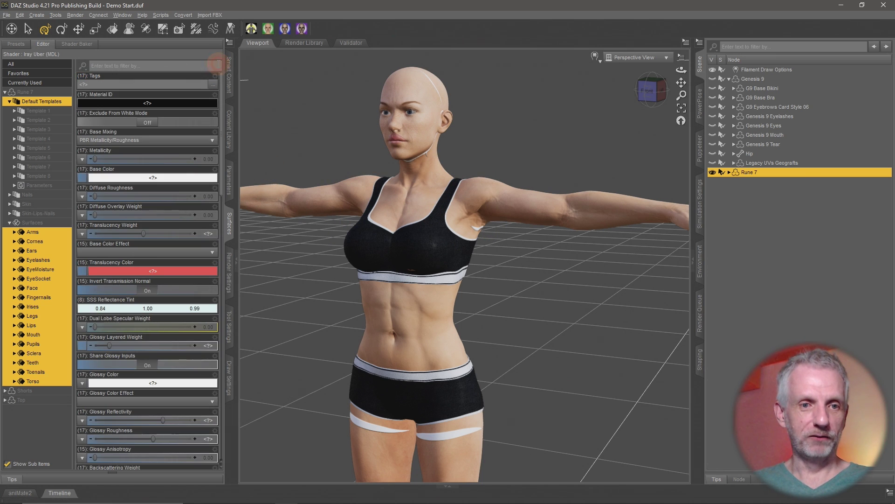
pyautogui.click(42, 111)
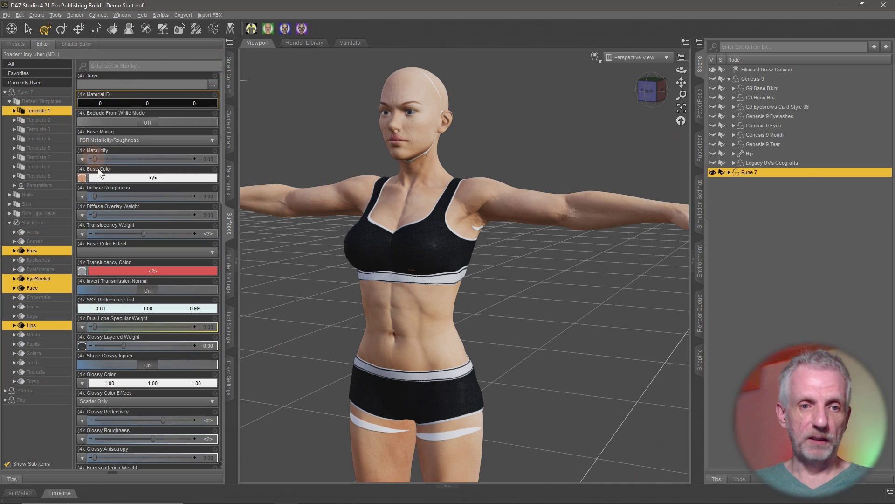
# Load Converted Maps/Template1 Diffuse Color.png as Template 1's Base Color map
pyautogui.click(82, 178)
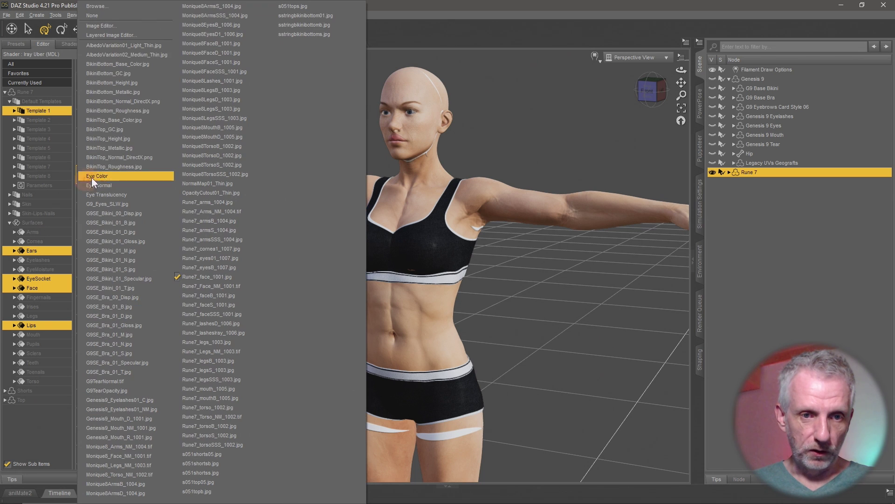
pyautogui.click(132, 7)
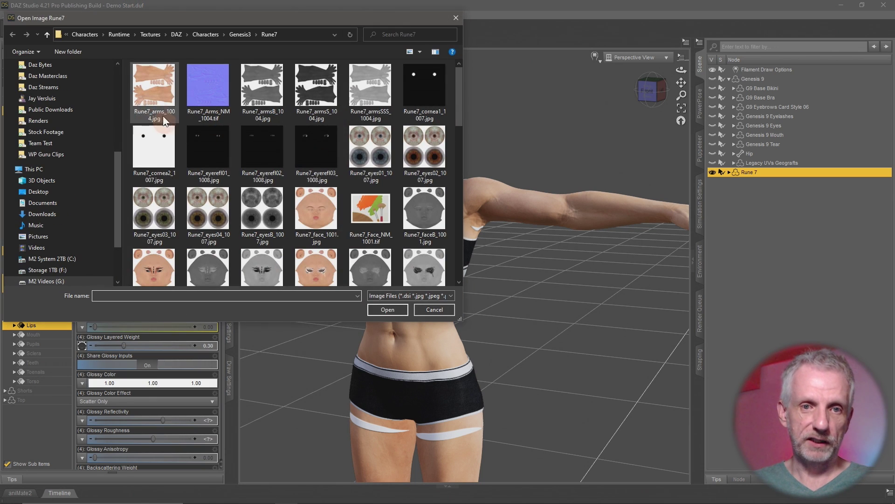
pyautogui.click(63, 192)
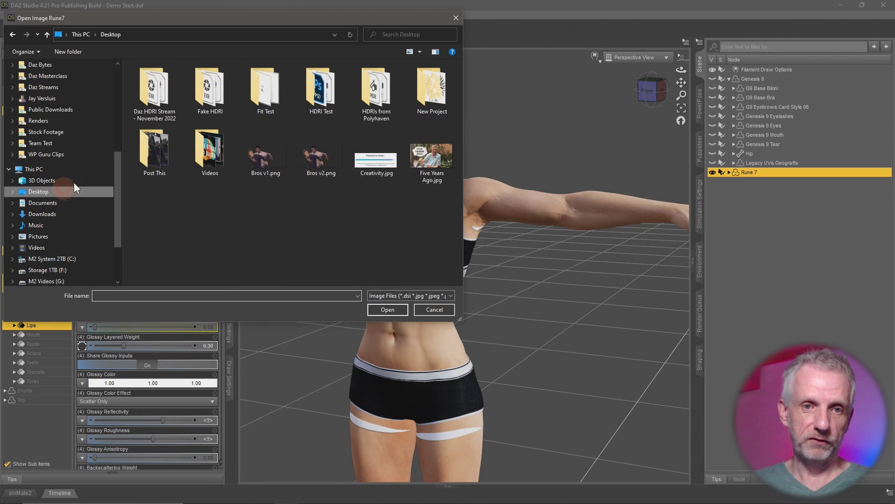
pyautogui.doubleClick(266, 91)
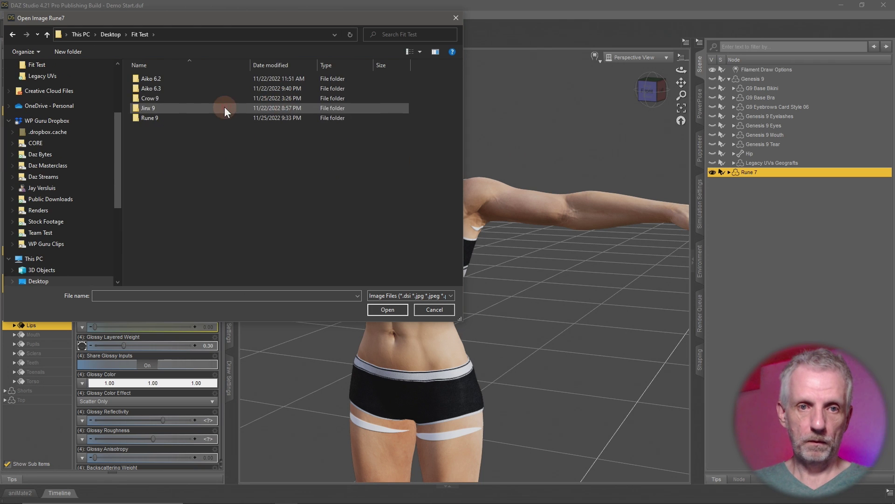
pyautogui.doubleClick(192, 119)
pyautogui.doubleClick(205, 78)
pyautogui.click(260, 35)
pyautogui.click(209, 93)
pyautogui.click(400, 309)
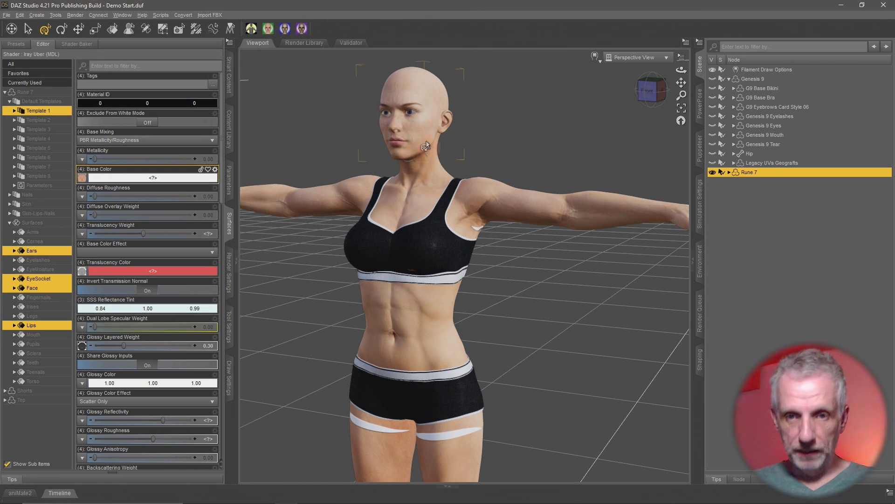
pyautogui.click(85, 272)
# Load the remaining converted PNG maps, including the Normal Map, onto Template 1 and check the figure's back
pyautogui.click(116, 7)
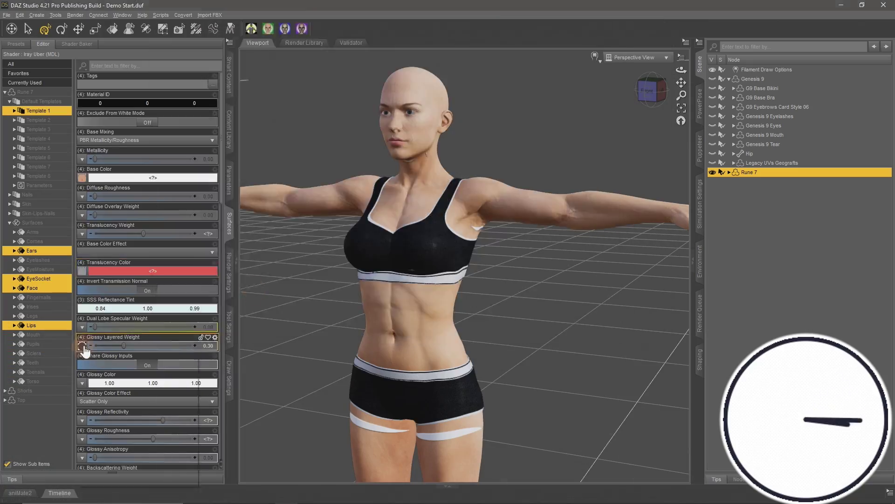
pyautogui.scroll(-5, 196, 279)
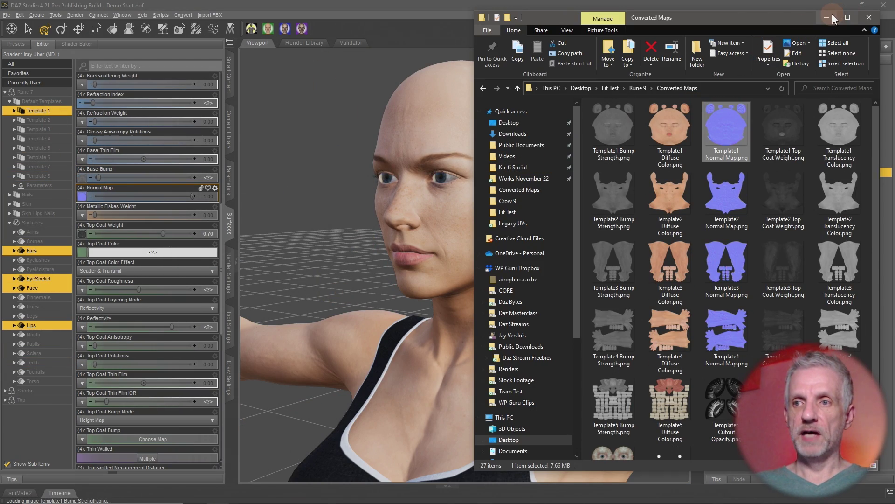
pyautogui.click(827, 17)
pyautogui.keyDown('alt'); pyautogui.moveTo(614, 303); pyautogui.dragTo(421, 427); pyautogui.keyUp('alt')
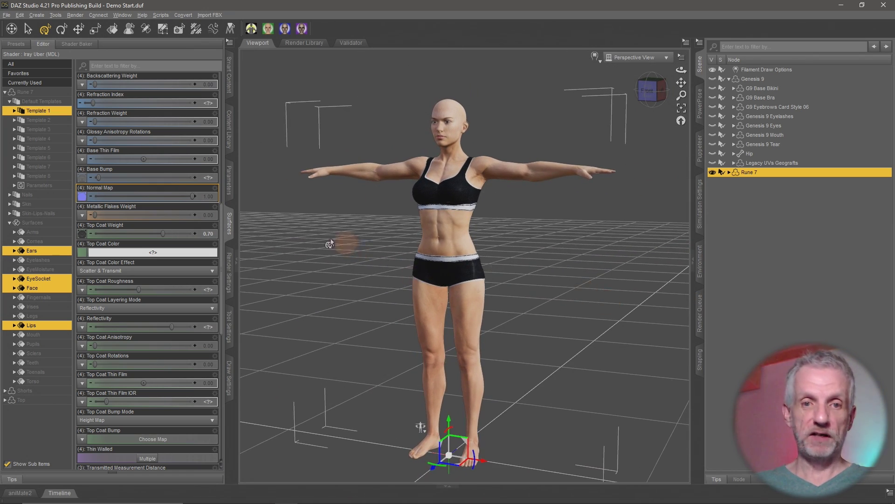
# Switch all Rune 7 surfaces to the Rune 7 UV set, inspect the face, then return them to Base Female
pyautogui.click(59, 92)
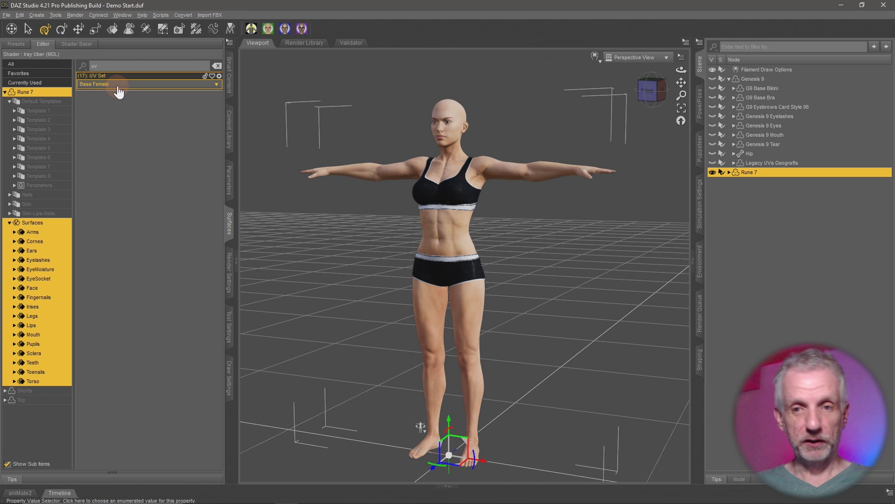
pyautogui.scroll(6, 516, 303)
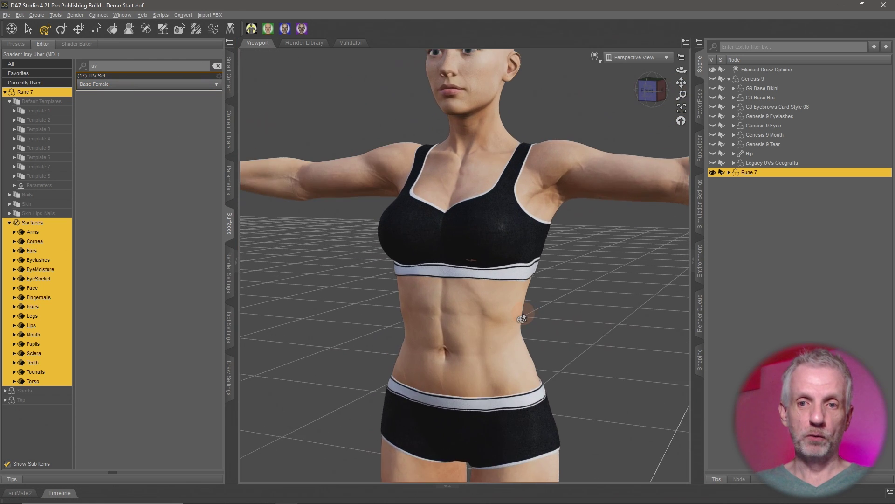
pyautogui.scroll(3, 522, 318)
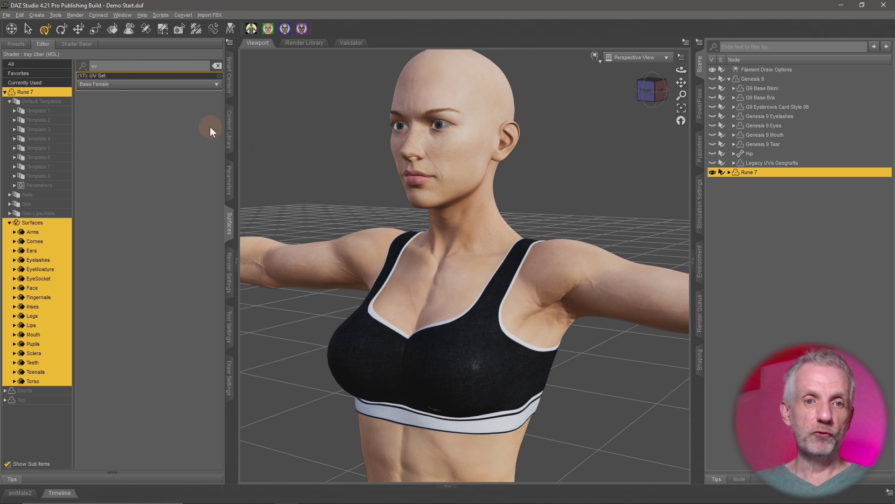
pyautogui.click(186, 85)
pyautogui.click(115, 114)
pyautogui.moveTo(425, 222)
pyautogui.keyDown('alt'); pyautogui.mouseDown()
pyautogui.moveTo(495, 222)
pyautogui.moveTo(431, 222)
pyautogui.moveTo(441, 220)
pyautogui.mouseUp(); pyautogui.keyUp('alt')
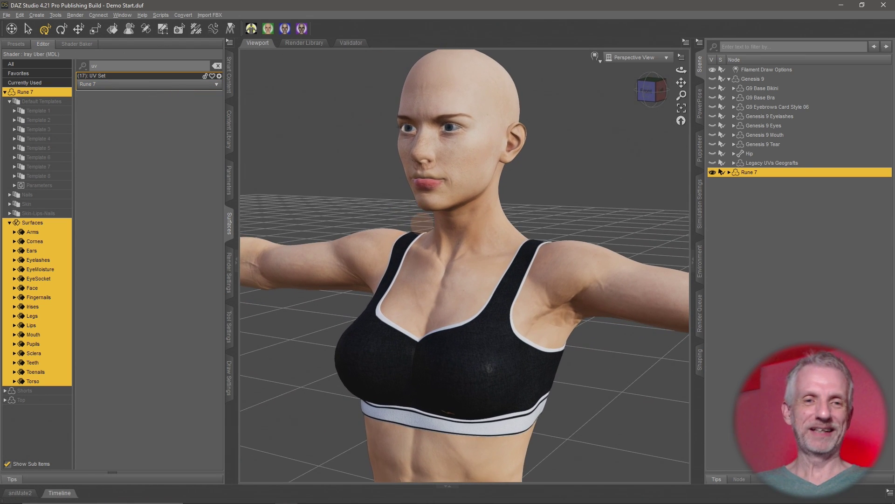
pyautogui.click(165, 86)
pyautogui.click(139, 95)
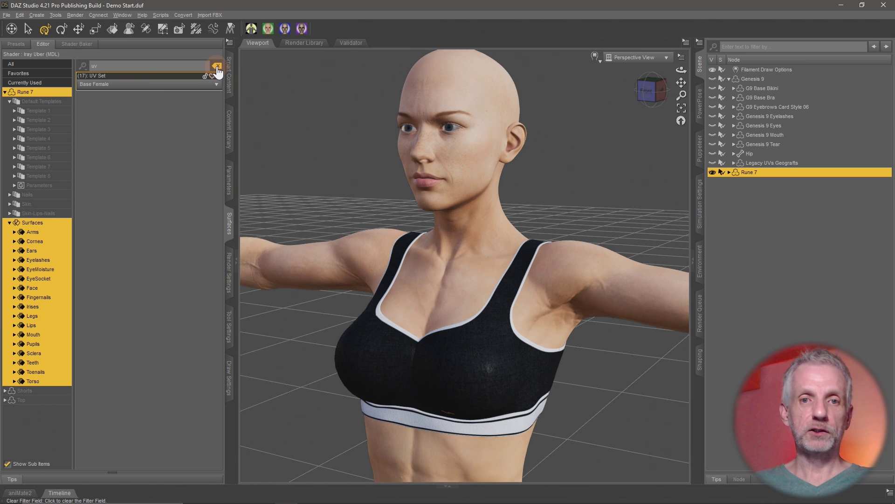
# Clear the Surfaces filter and zoom out to see Rune 7 textured from head to thighs
pyautogui.click(217, 66)
pyautogui.scroll(-8, 463, 290)
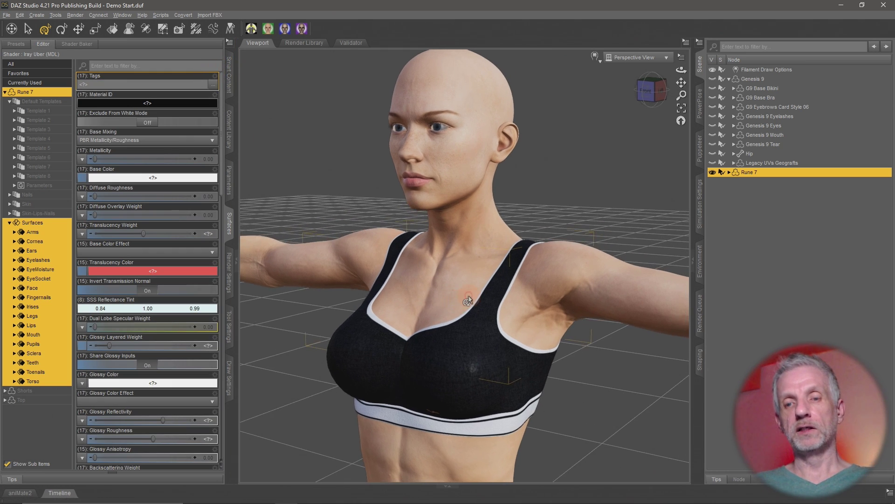
pyautogui.scroll(-6, 463, 290)
pyautogui.scroll(4, 463, 290)
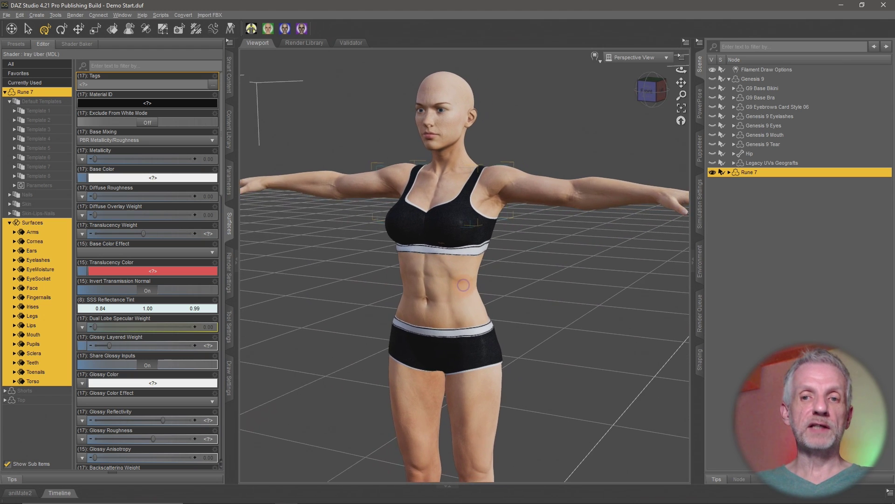